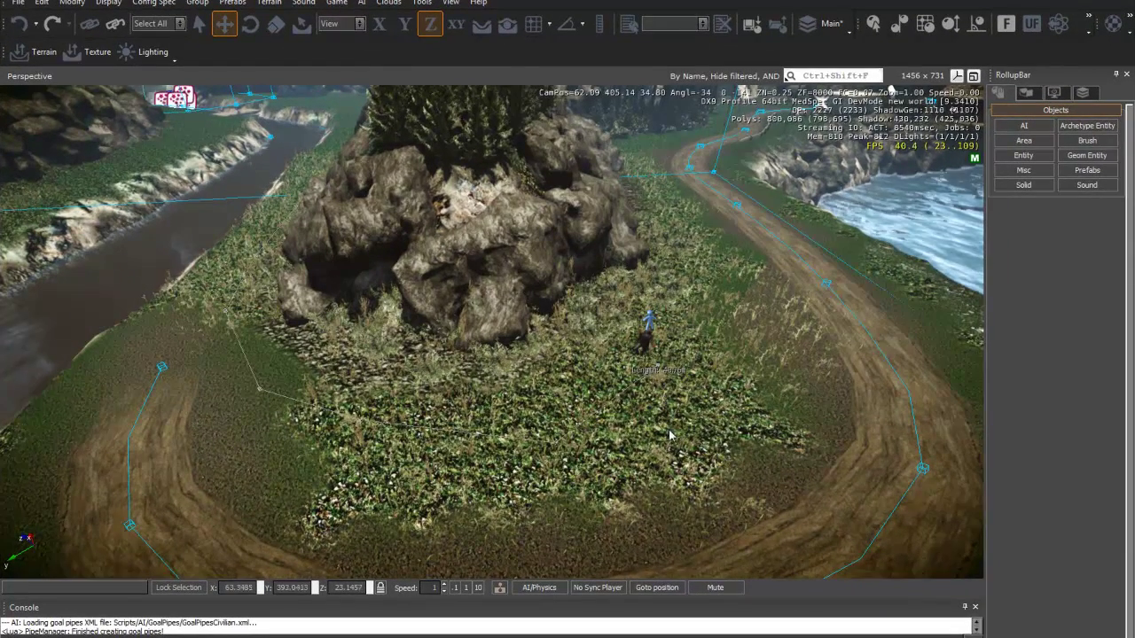
Examine the existing grunt and its AI path around the large rock beside the dirt road.
right_click_drag(666, 427, 665, 424)
key("s")
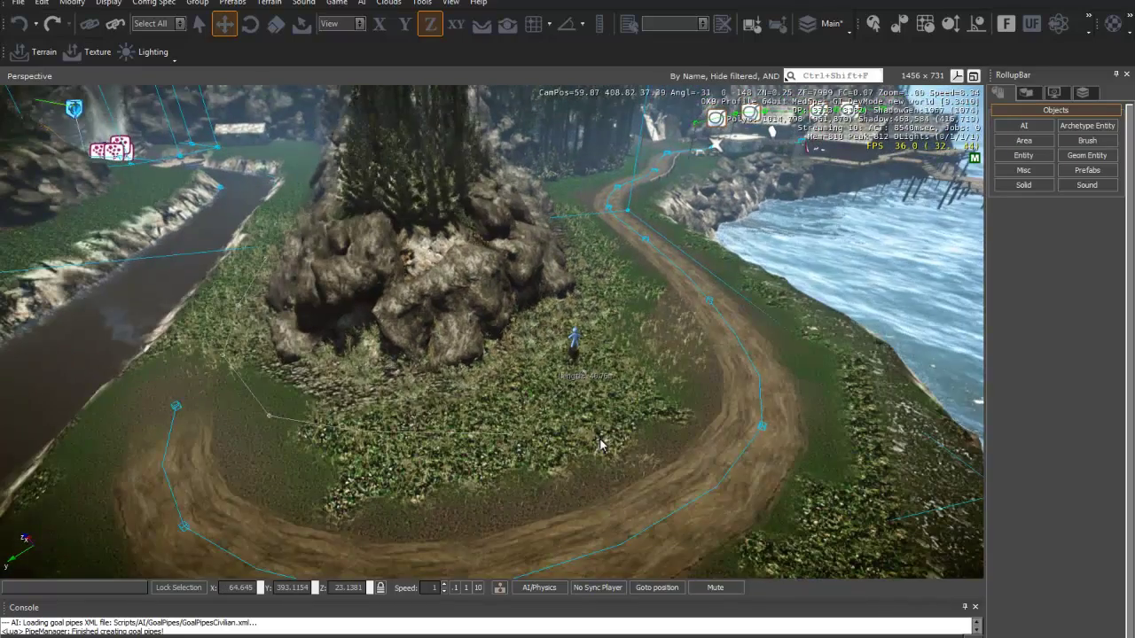
key("a")
key("w")
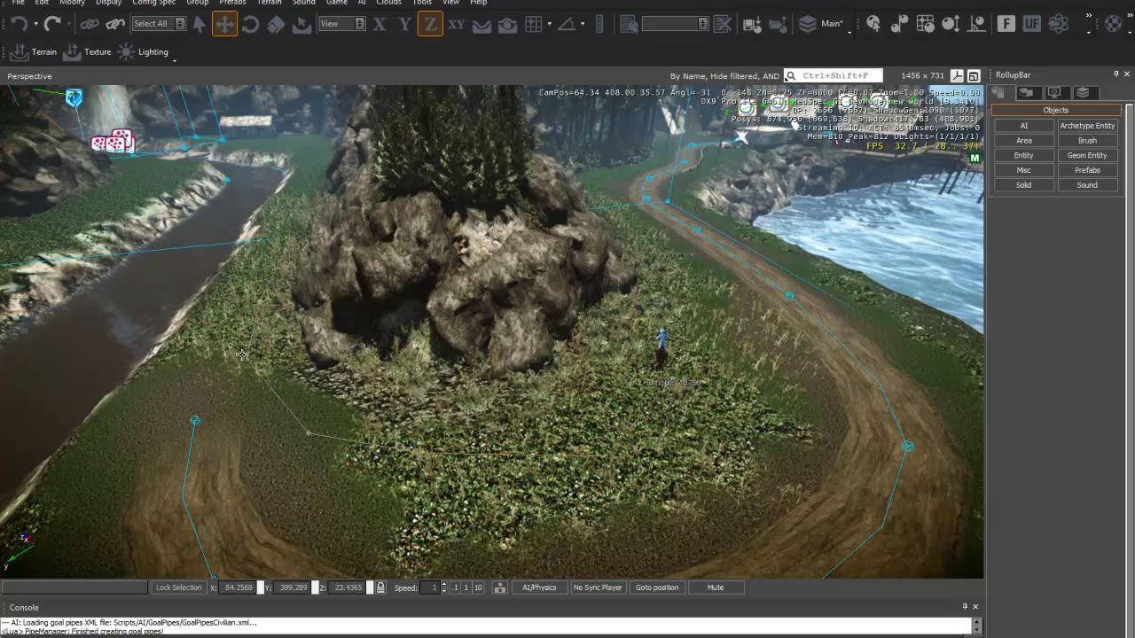
left_click(539, 321)
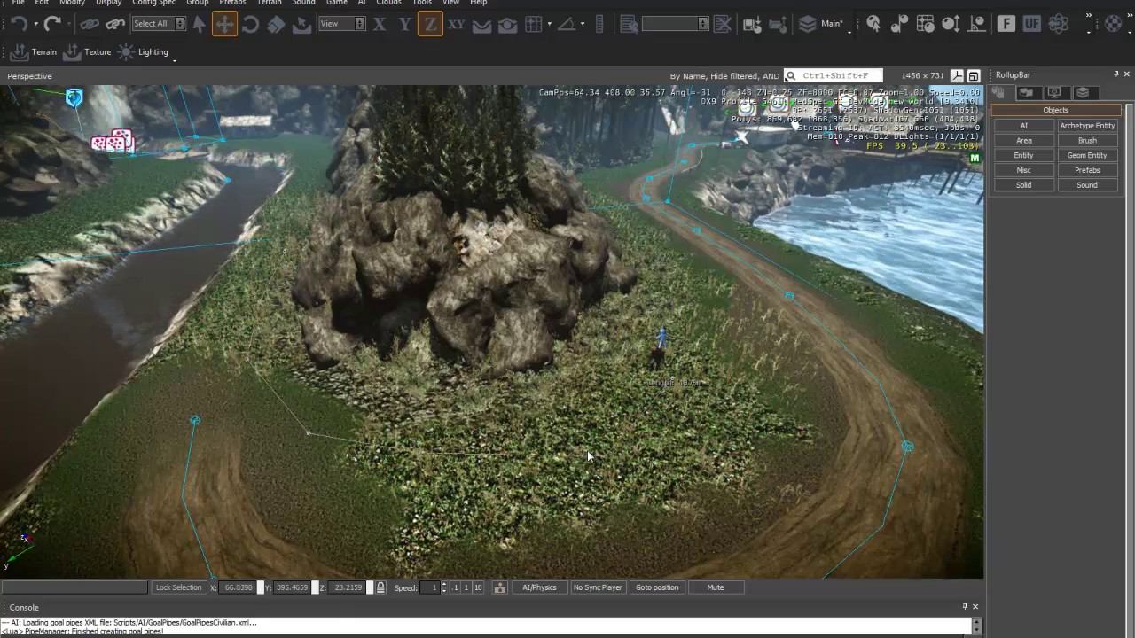
right_click_drag(495, 523, 495, 517)
key("a")
key("s")
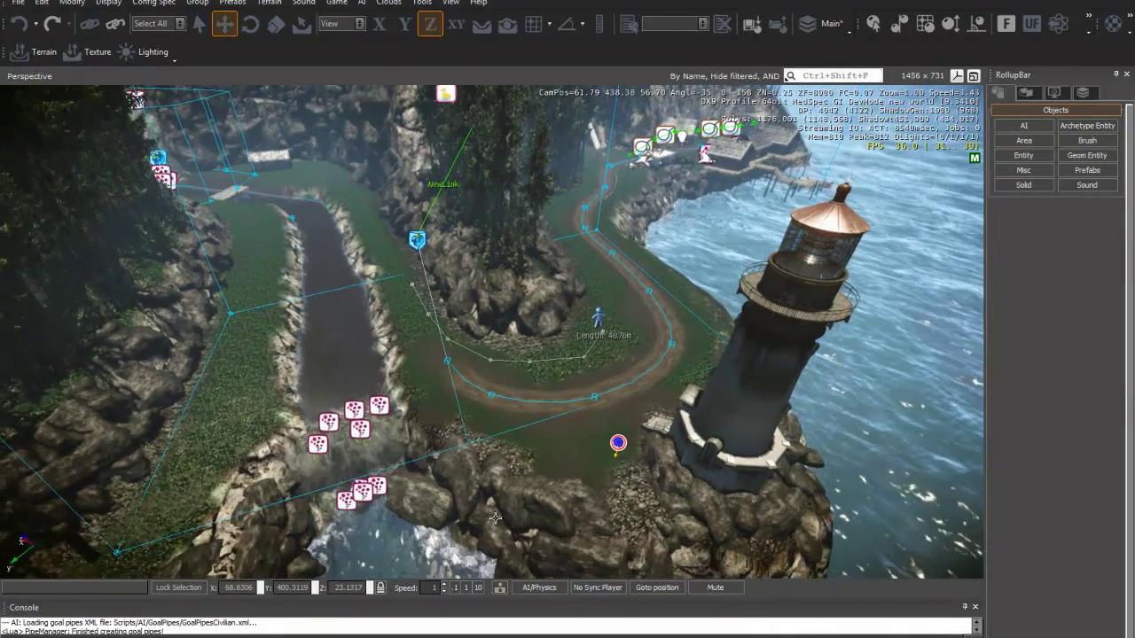
key("a")
key("s")
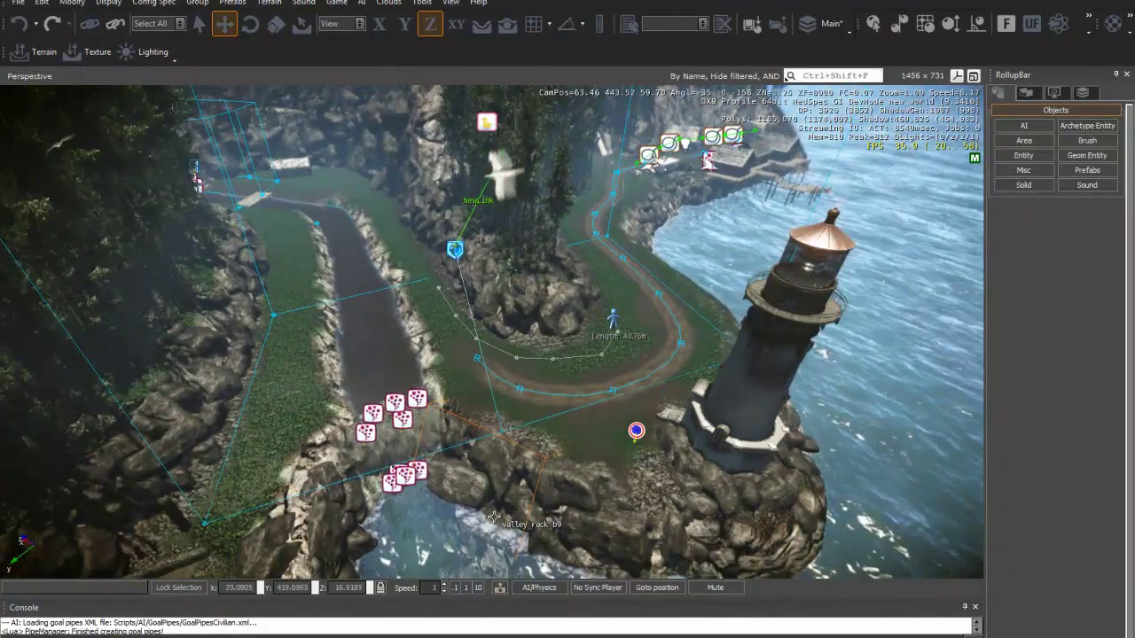
scroll(491, 508, "down", 3)
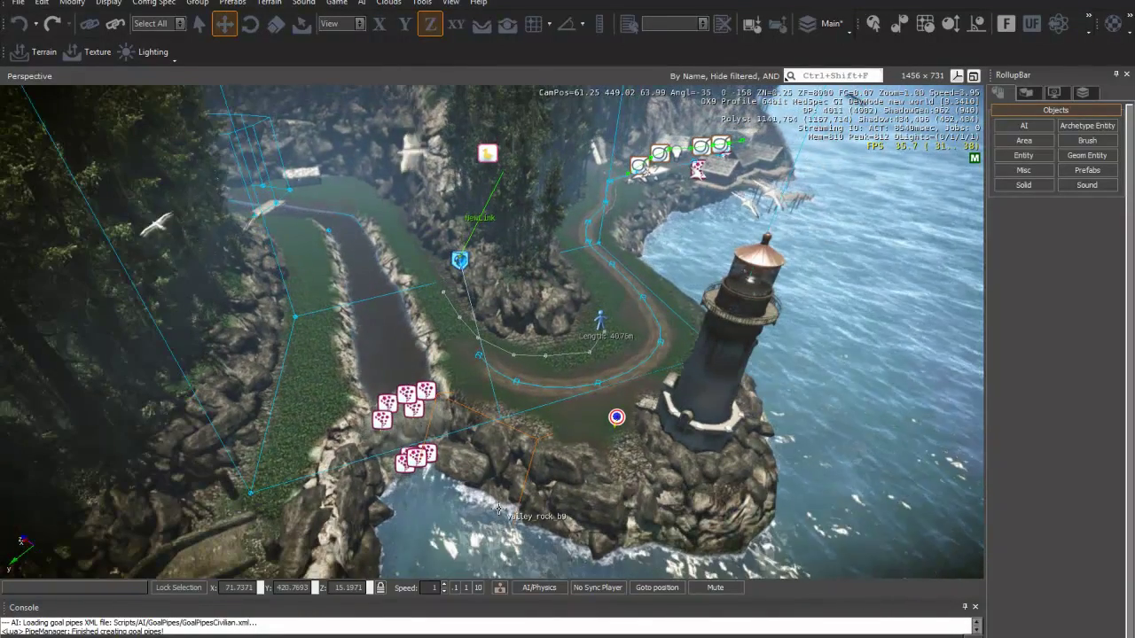
Run the level in game mode, watch the grunt follow its path through the binoculars, and return to editing.
key("ctrl+g")
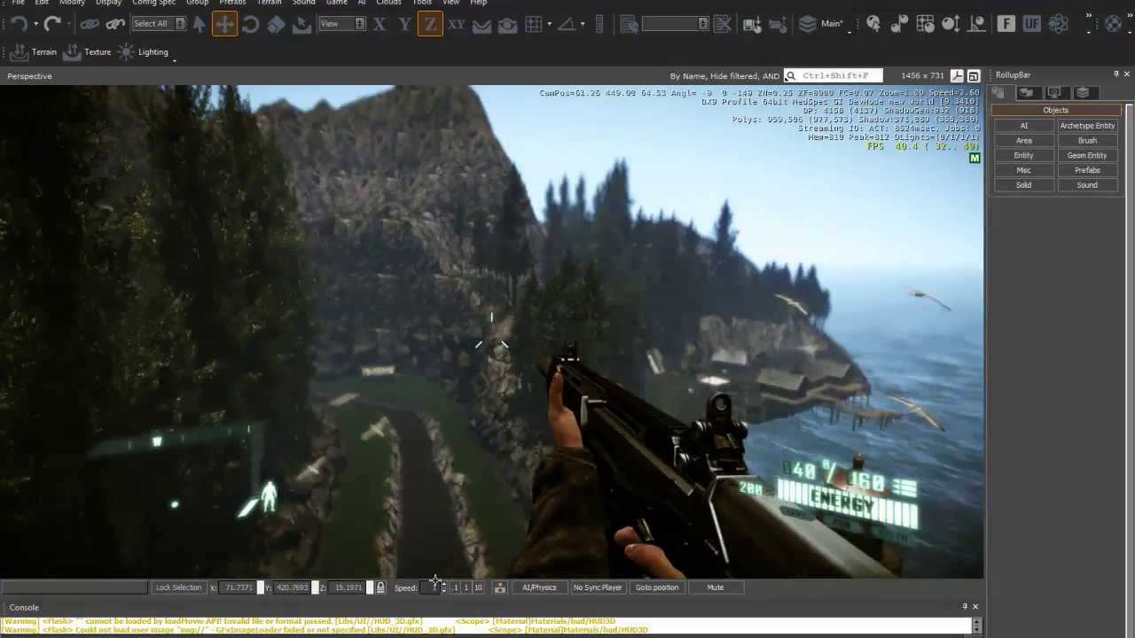
mouse_move(546, 579)
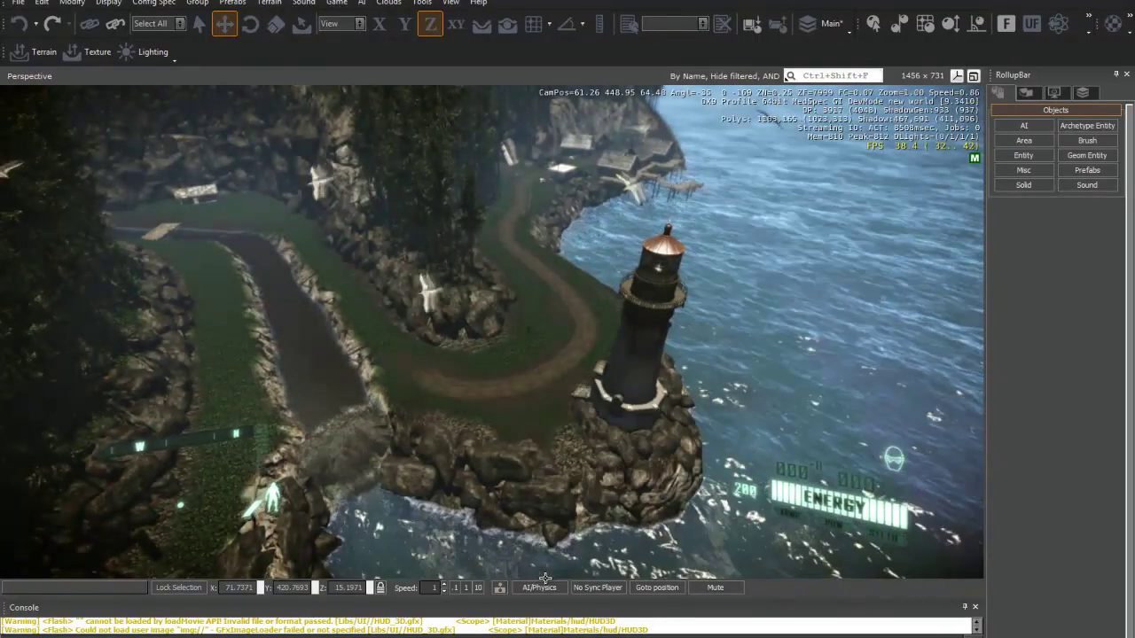
scroll(541, 567, "up", 1)
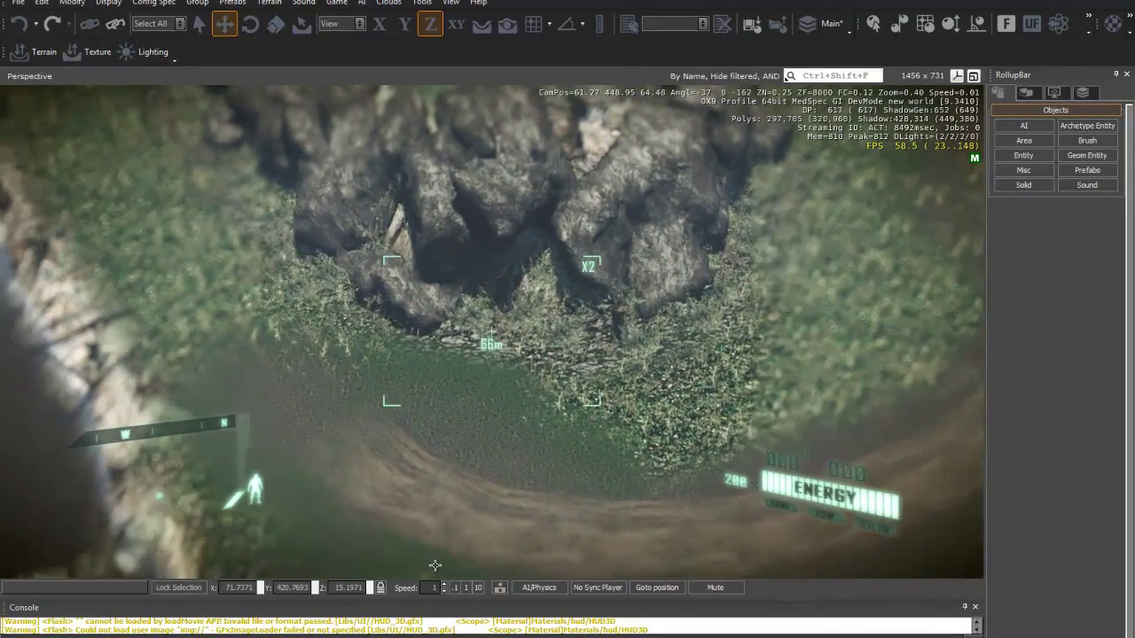
mouse_move(417, 565)
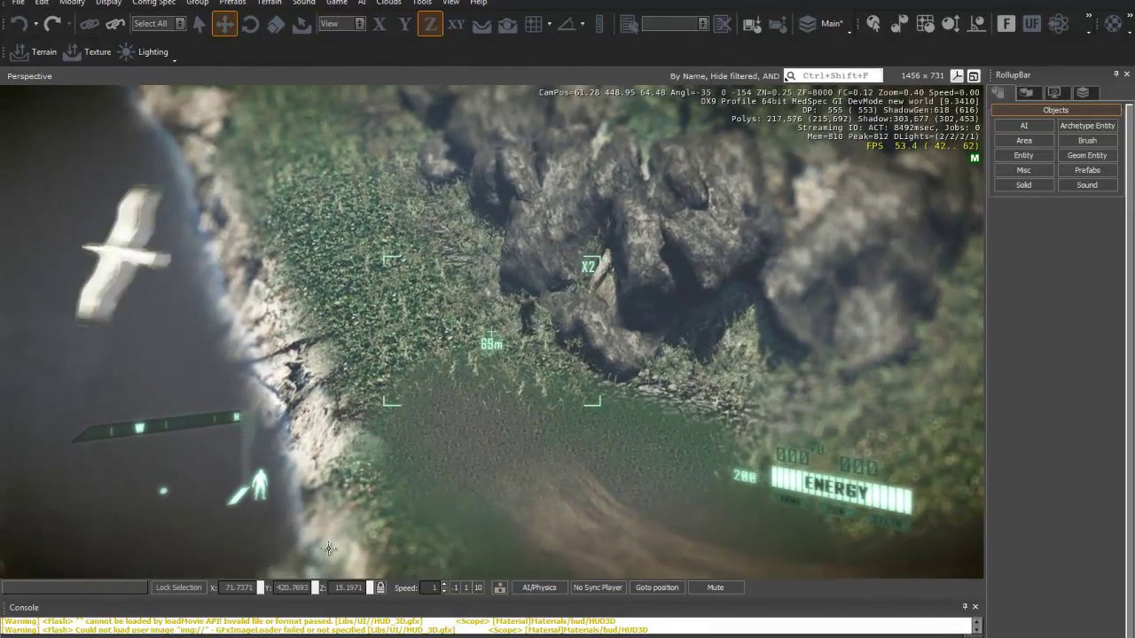
mouse_move(316, 540)
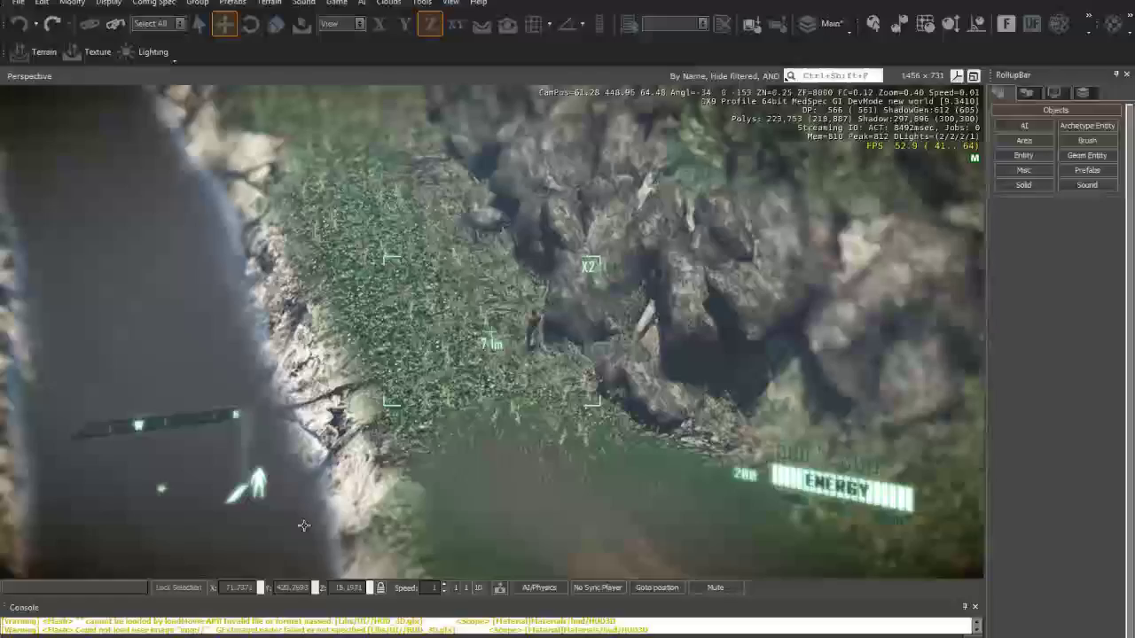
mouse_move(295, 518)
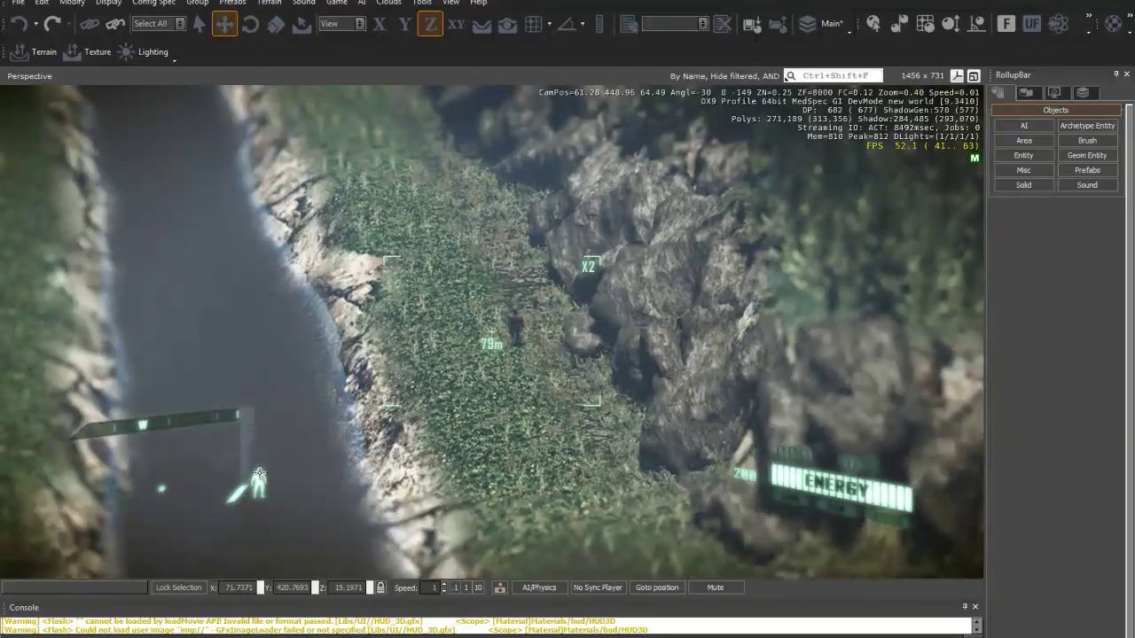
mouse_move(247, 461)
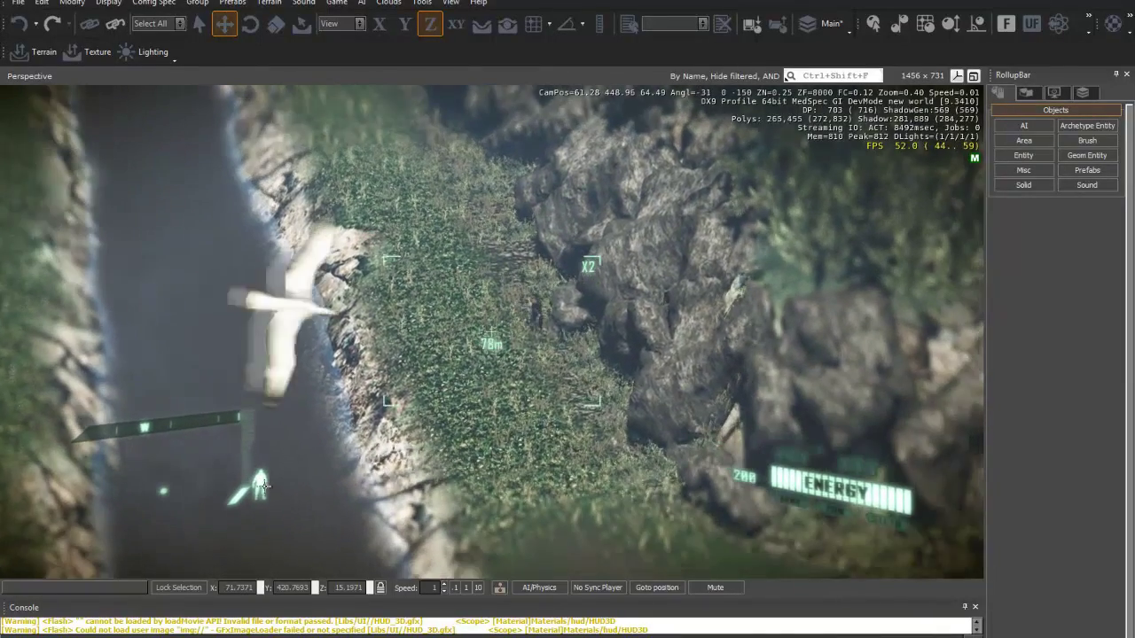
key("Escape")
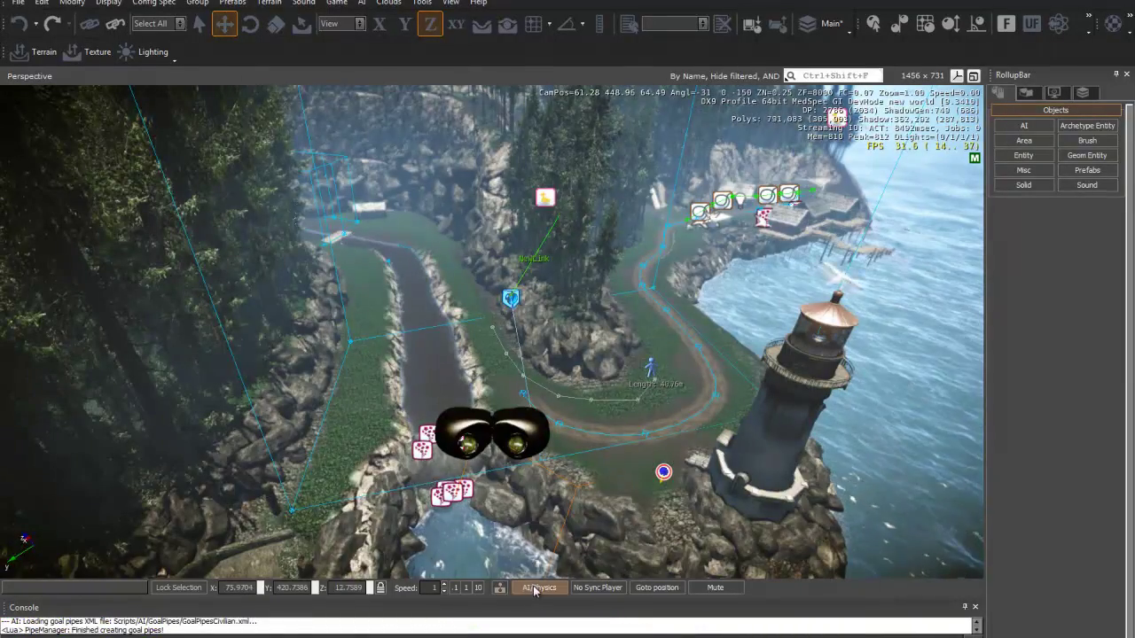
At the stone ruins, choose the Grunt entity from the AI category and enable snapping to terrain and objects.
mouse_move(614, 466)
right_mouse_down()
mouse_move(551, 465)
mouse_move(628, 462)
right_mouse_up()
key("w")
key("s")
key("w")
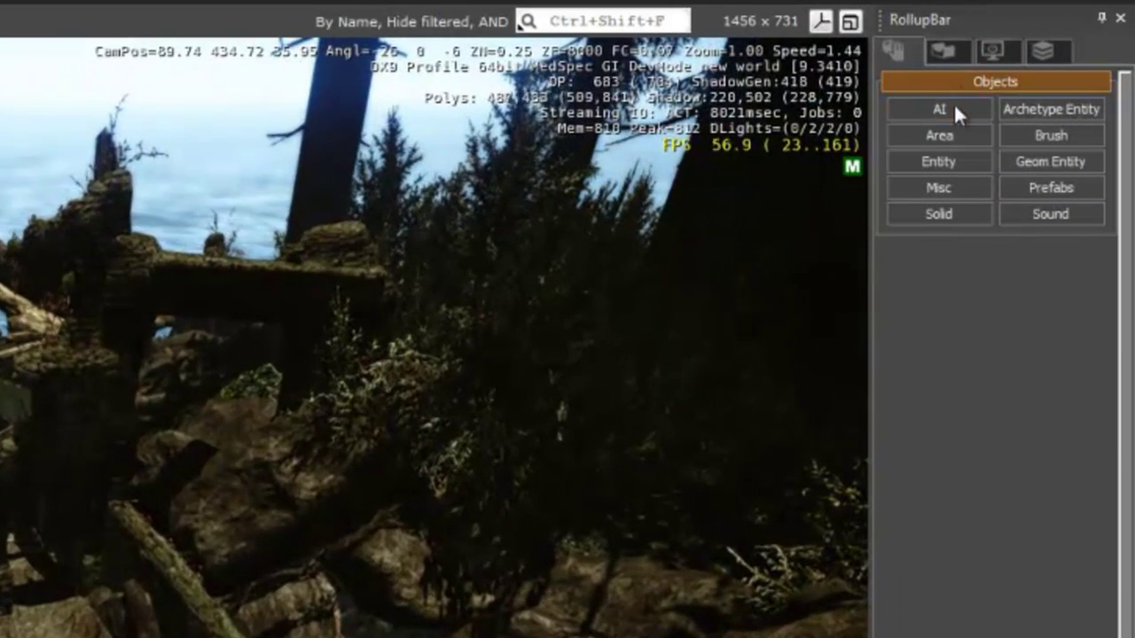
left_click(1024, 125)
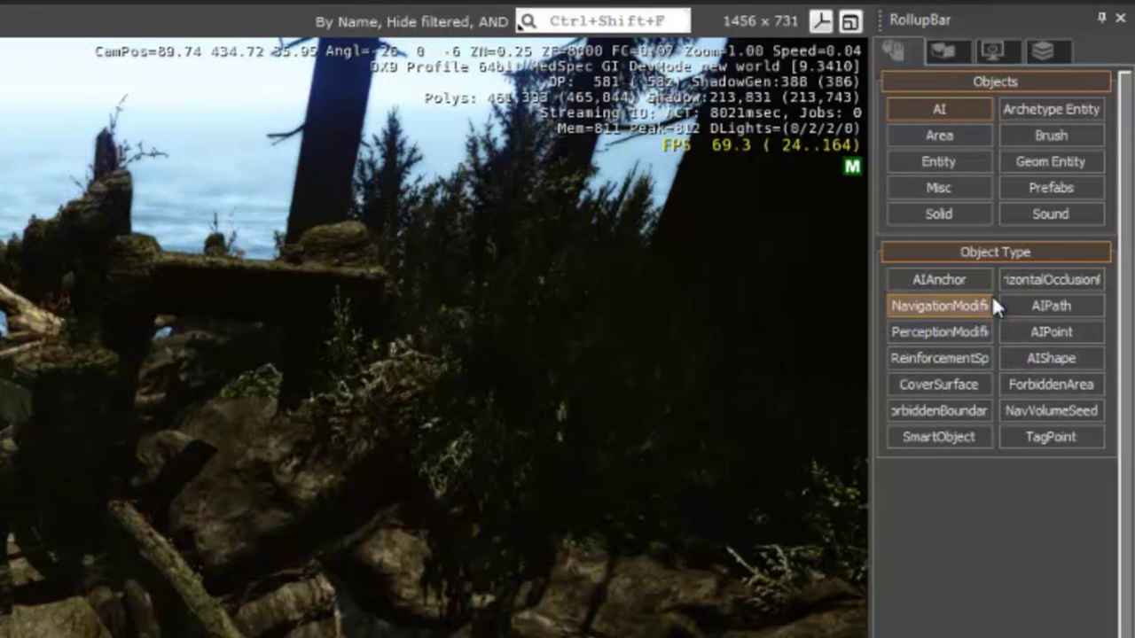
left_click(965, 167)
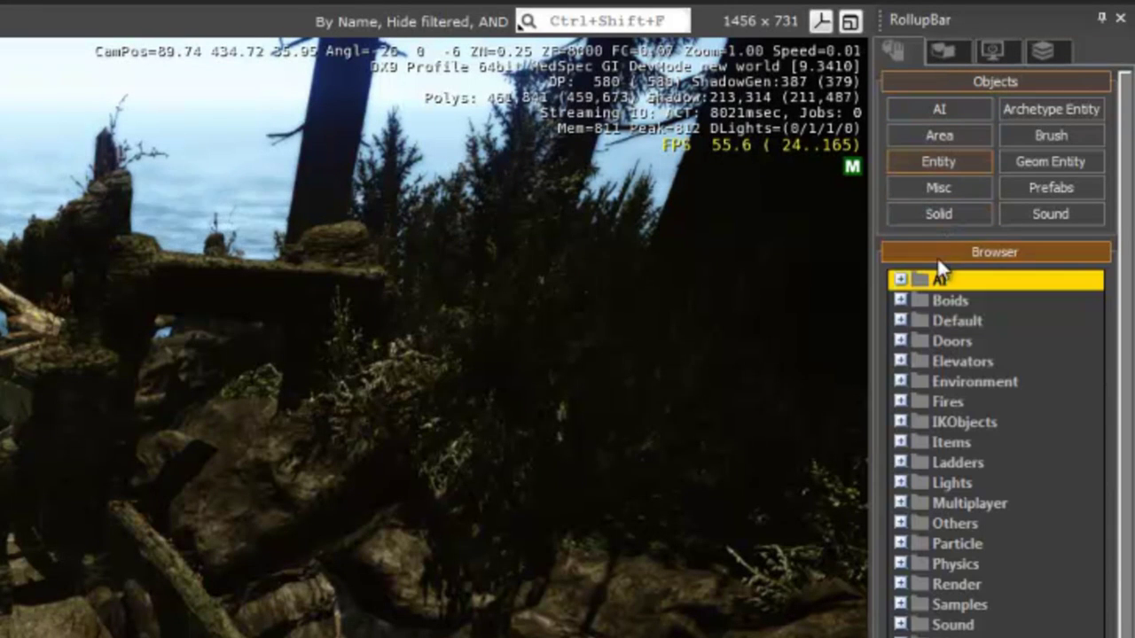
left_click(901, 280)
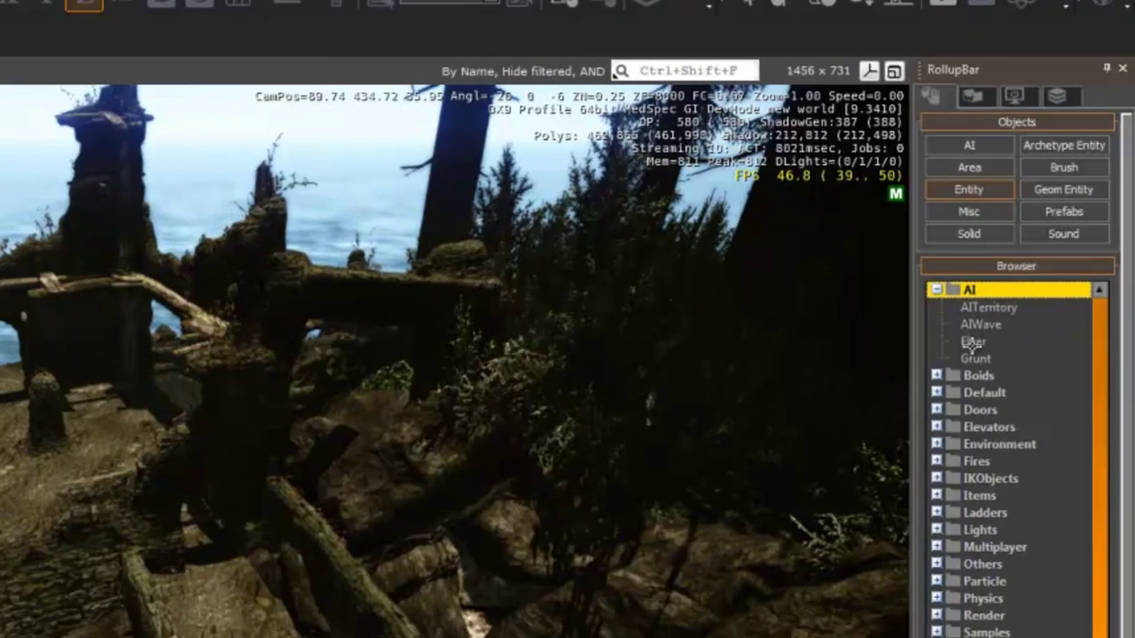
left_click(975, 358)
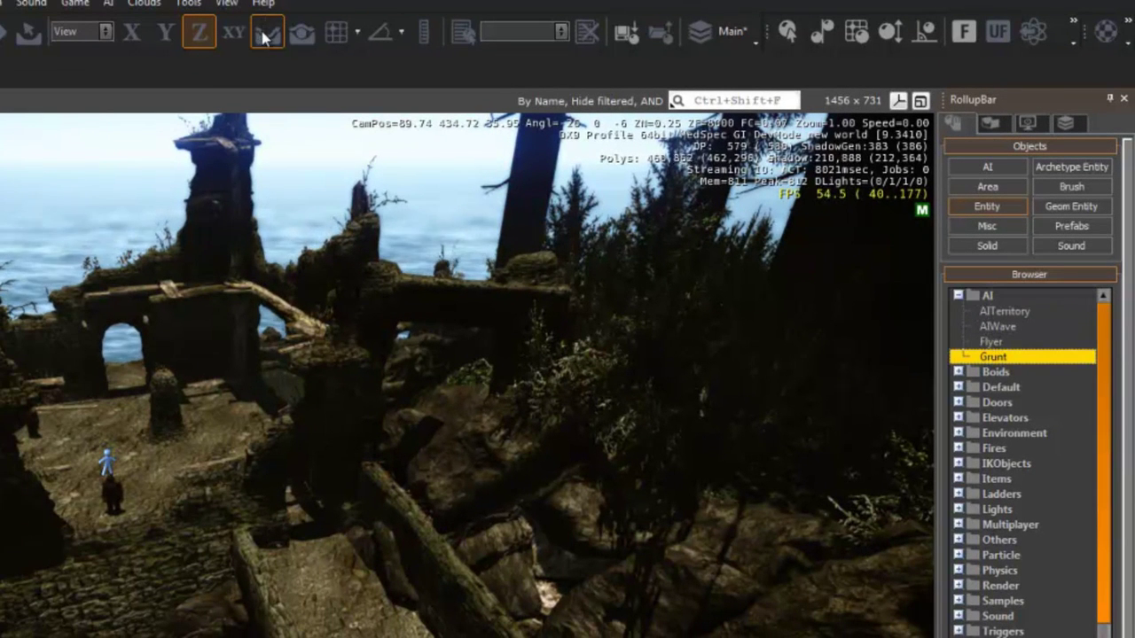
left_click(301, 33)
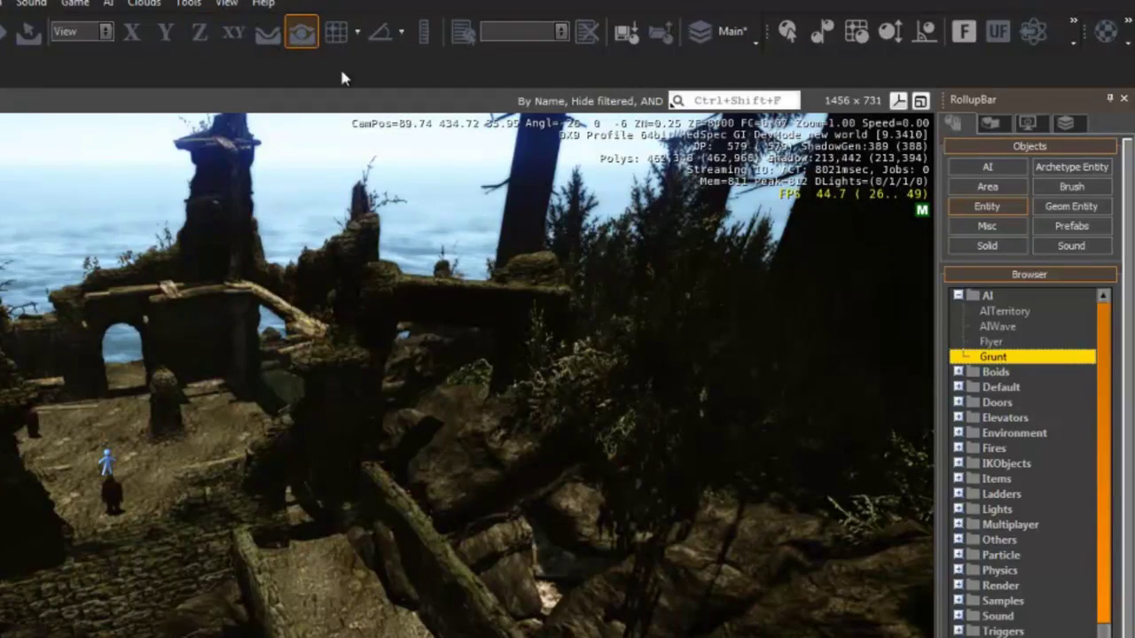
Place the grunt on the stone floor inside the ruin's archway, with the camera speed set to 0.1.
left_click_drag(986, 357, 406, 498)
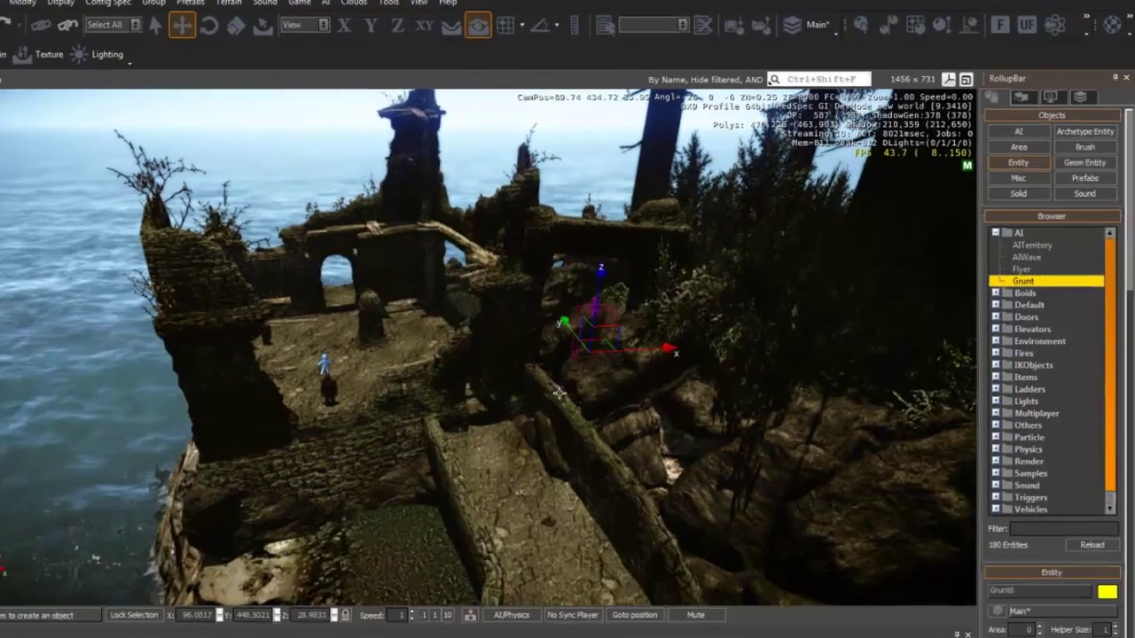
left_click_drag(559, 393, 489, 432)
key("w")
right_click_drag(488, 432, 517, 453)
left_click(454, 588)
key("w")
key("w")
left_click(519, 453)
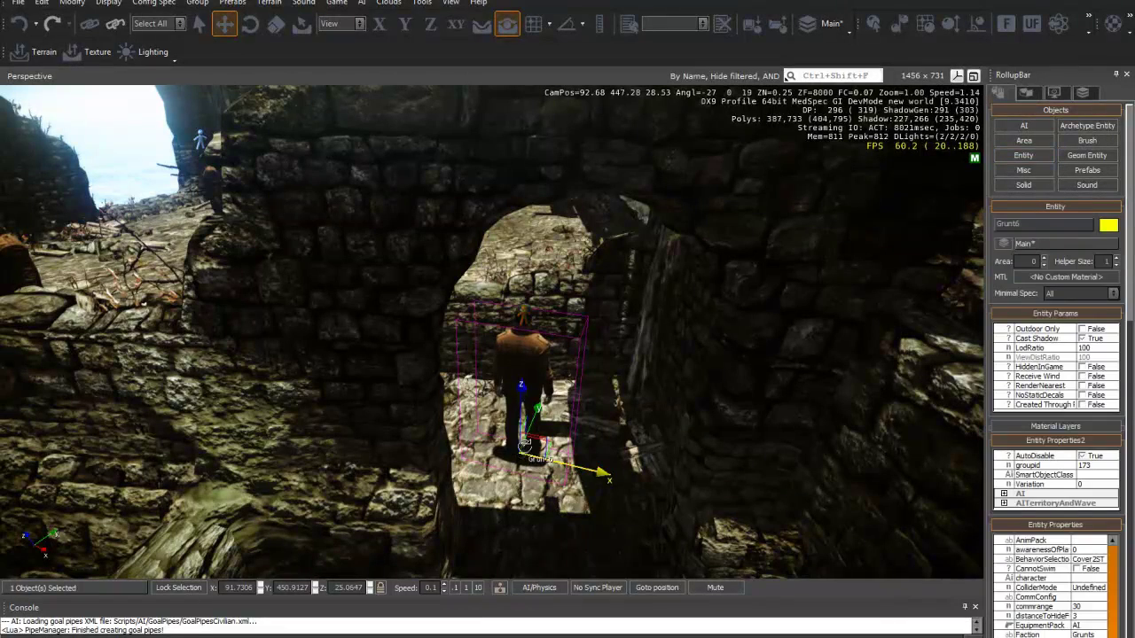
Rotate the new grunt to about -178 degrees around Z so it faces out of the archway.
key("2")
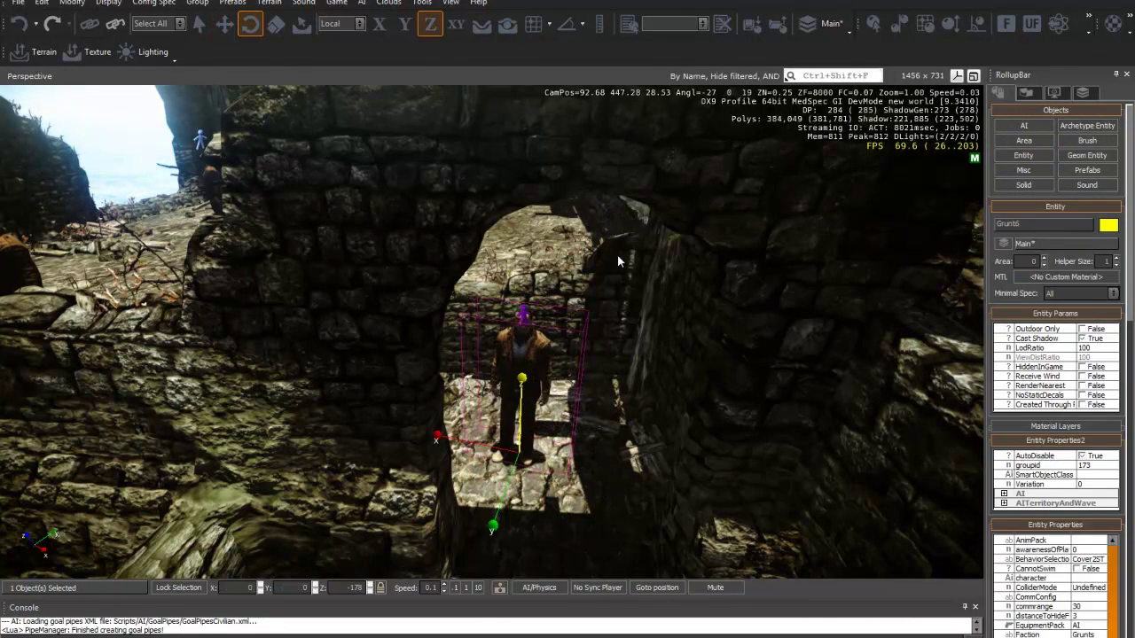
key("s")
right_click_drag(565, 429, 534, 414)
left_click(567, 431)
Start an AIPath with terrain and object snapping enabled, placing its first point in front of the archway grunt.
key("s")
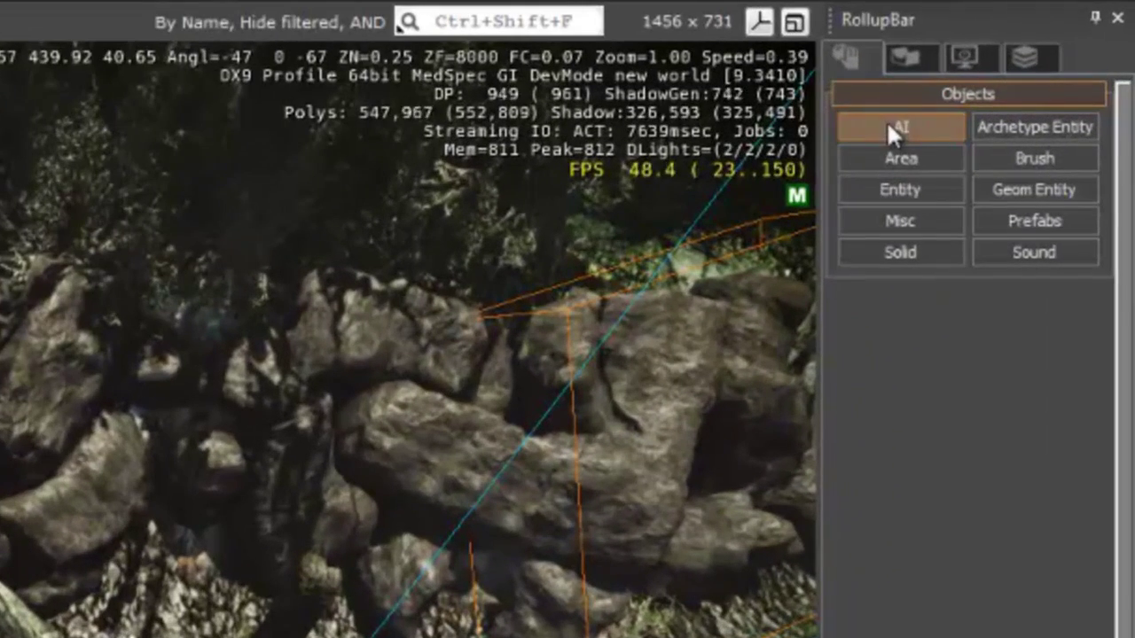
left_click(887, 121)
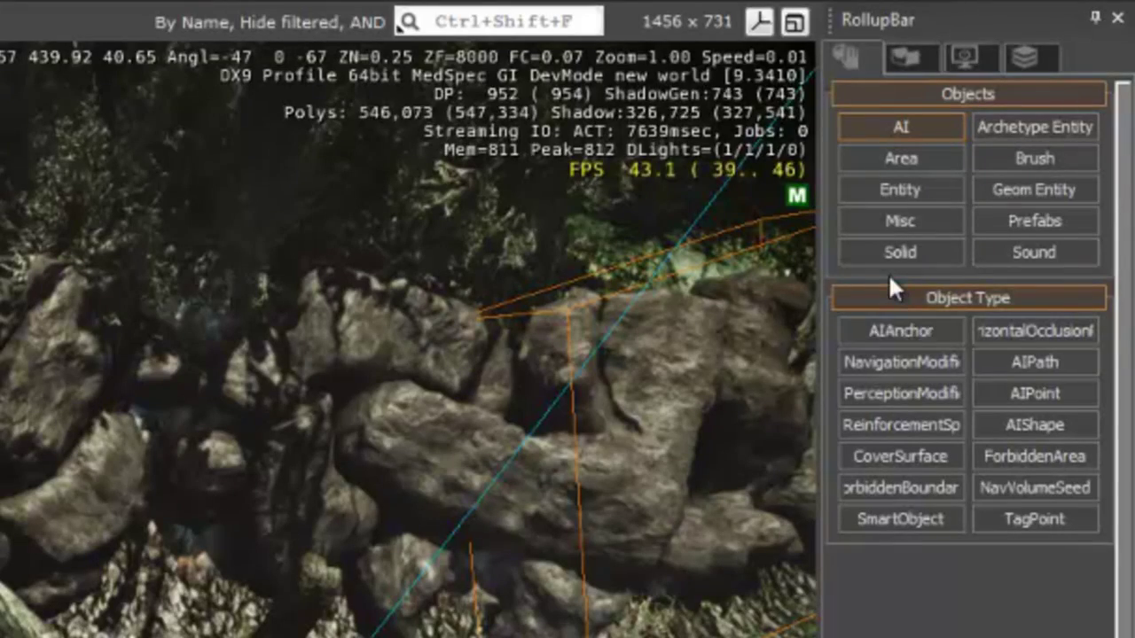
left_click(1041, 358)
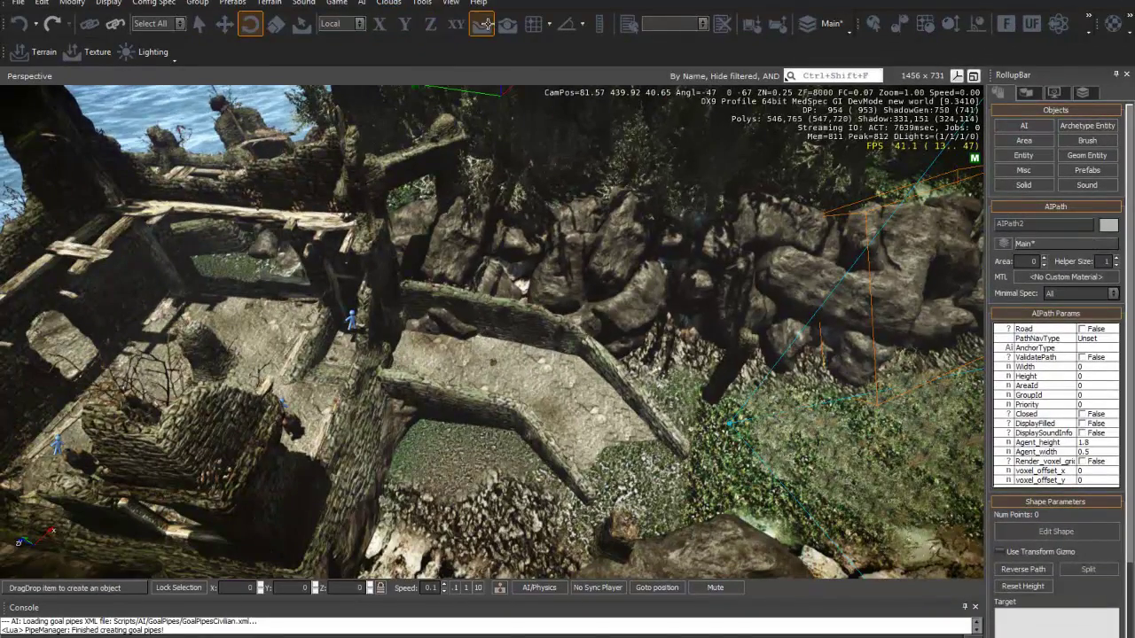
left_click(507, 25)
key("w")
right_click_drag(427, 337, 422, 336)
left_click(403, 323)
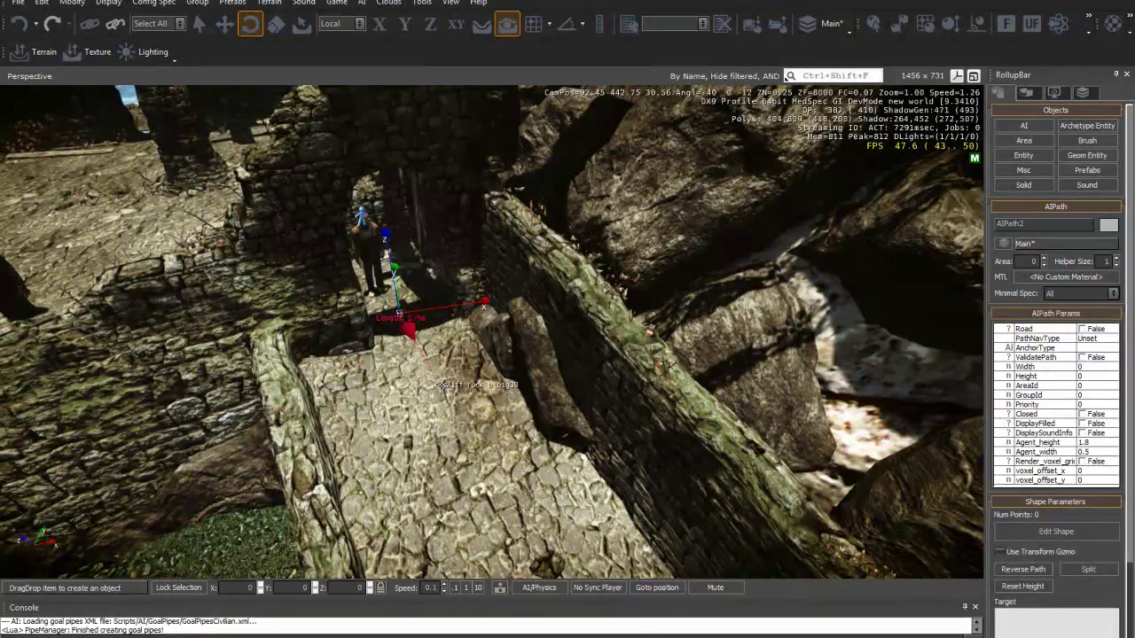
Extend the AI path along the stone bridge into the grass and finish it with eight points, about 31.5 m long.
right_click_drag(468, 425, 470, 401)
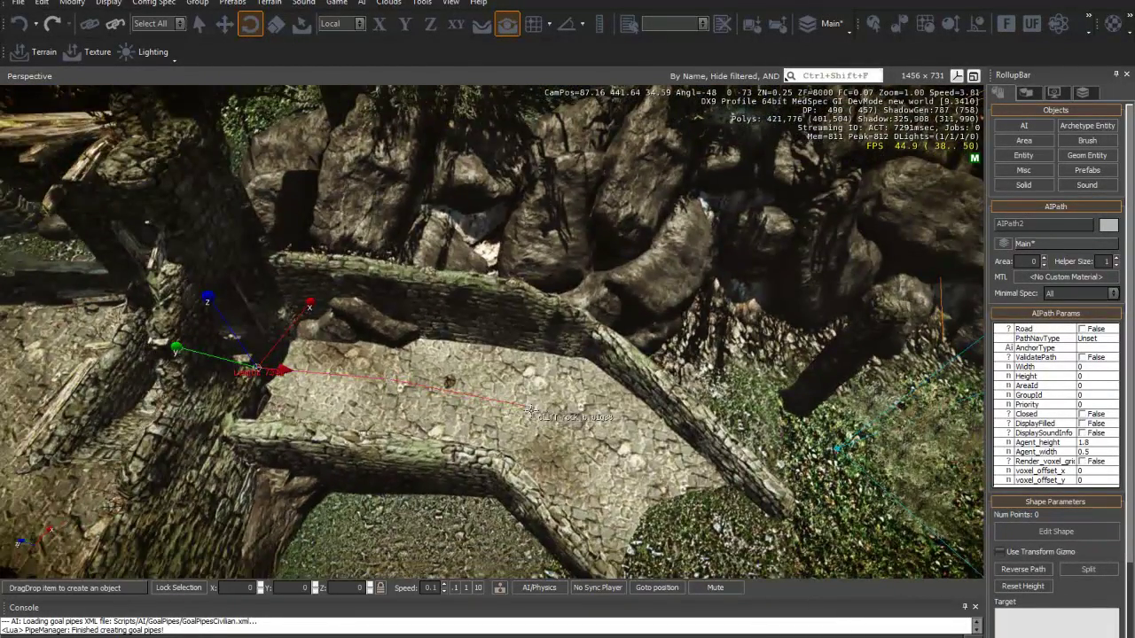
right_click_drag(562, 418, 592, 429)
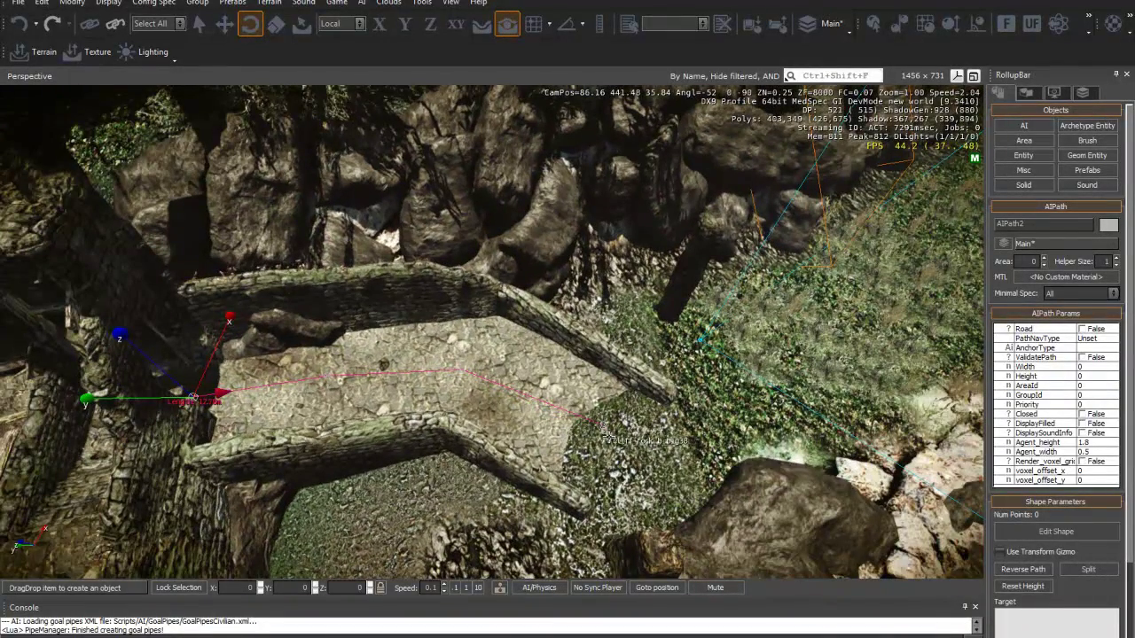
key("d")
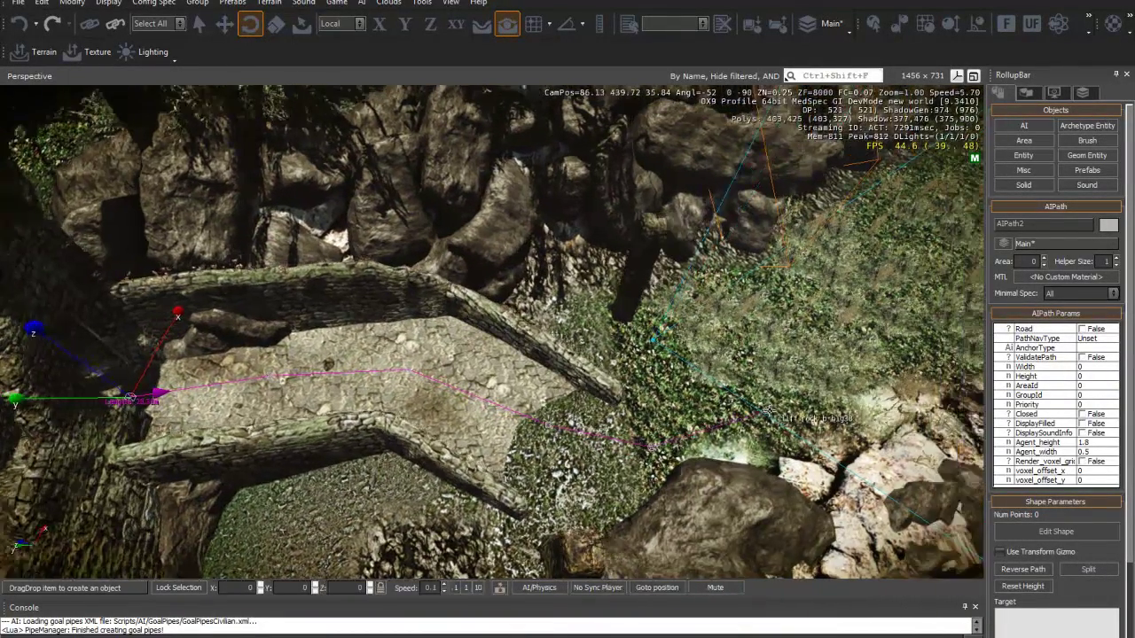
key("s")
key("d")
middle_click_drag(631, 348, 643, 326)
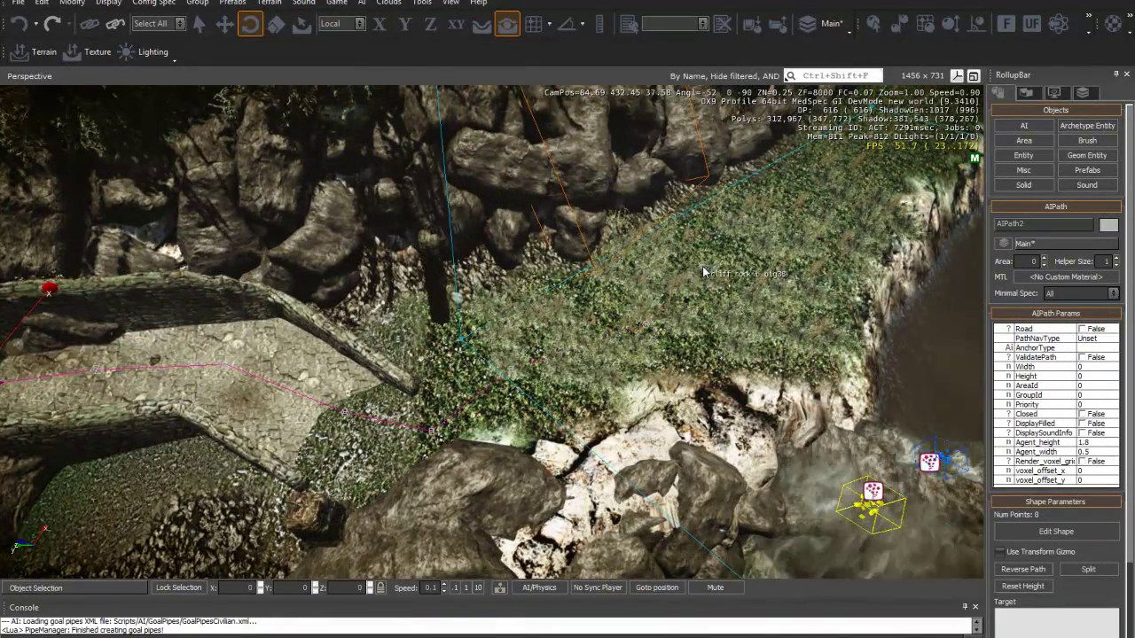
Inspect the new AI path from above and return to the grunt at its starting point.
key("s")
right_click_drag(628, 284, 506, 317)
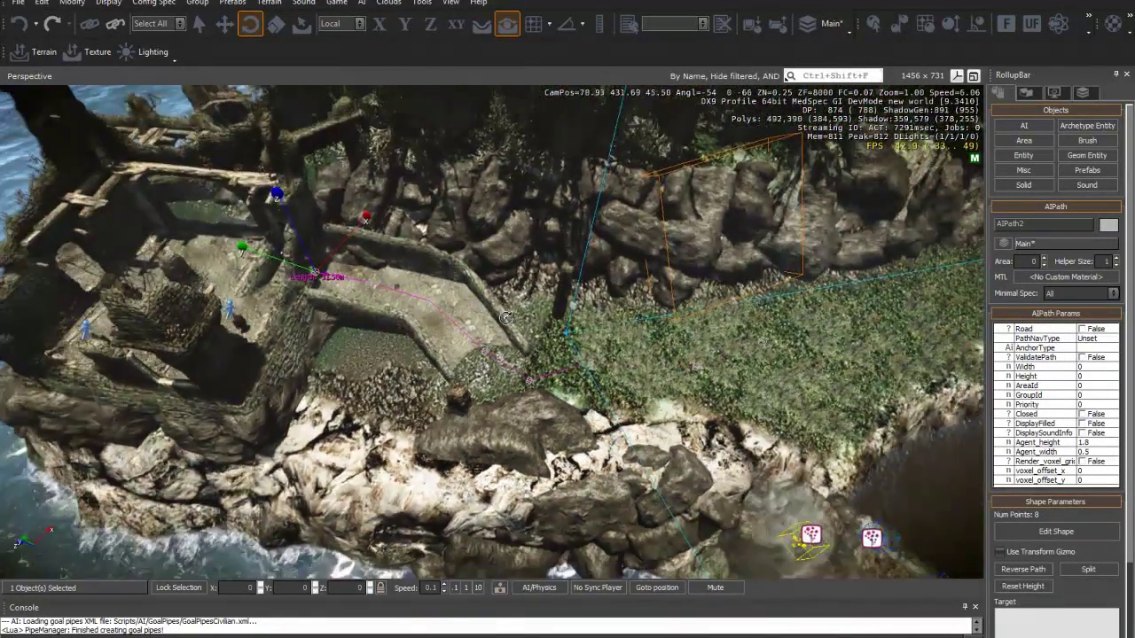
key("s")
key("a")
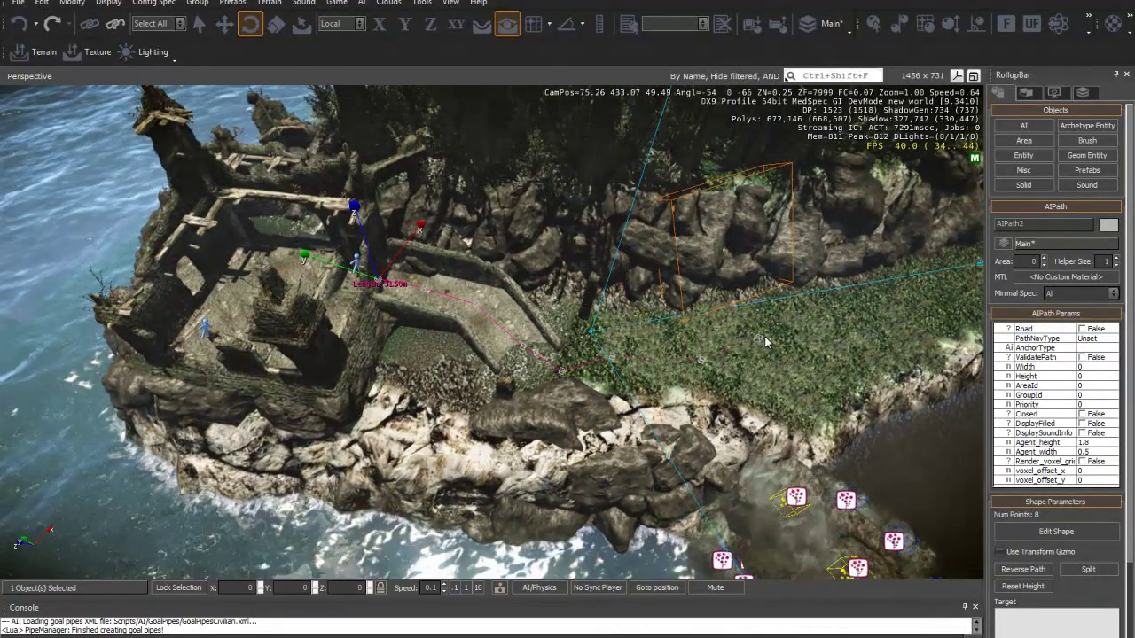
mouse_move(764, 335)
right_mouse_down()
mouse_move(745, 332)
mouse_move(763, 336)
right_mouse_up()
key("w")
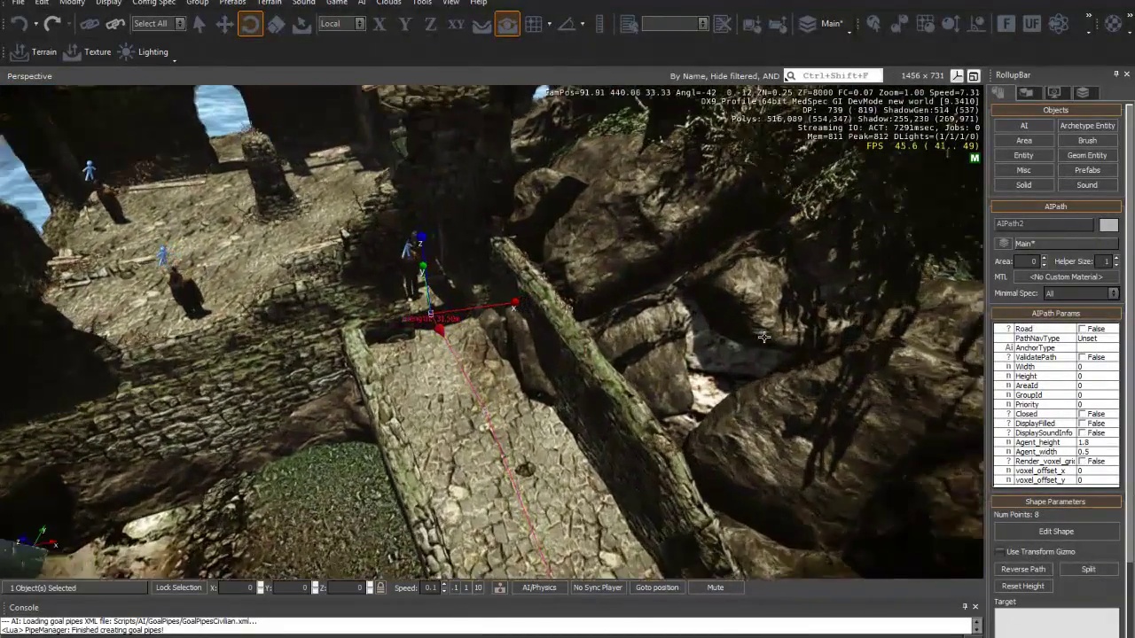
key("d")
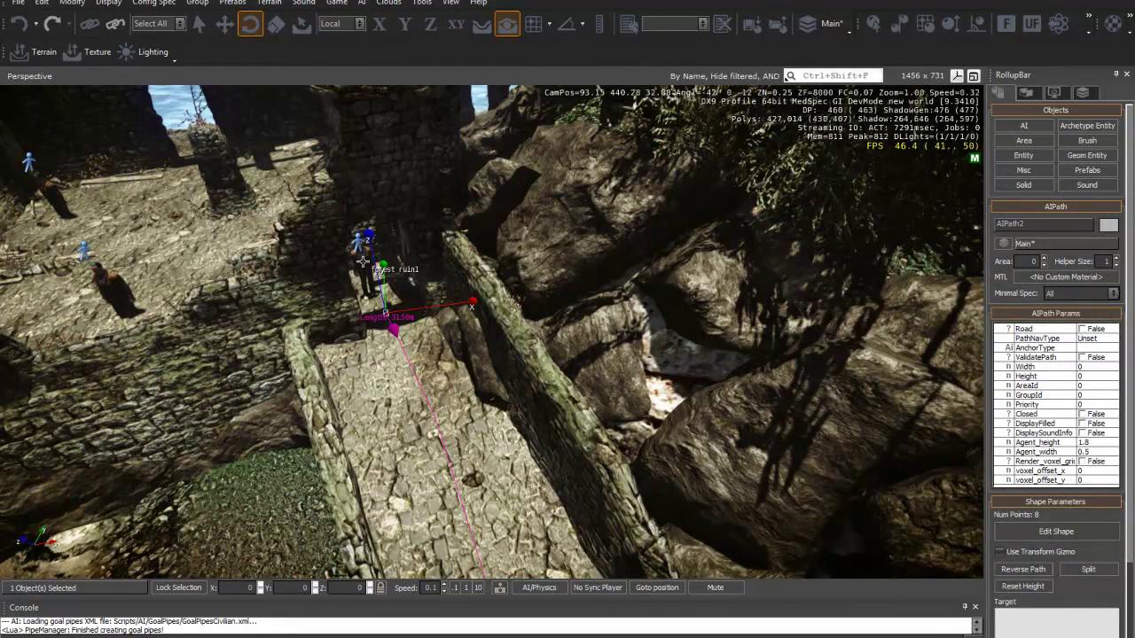
Select the grunt standing in the archway by its helper and switch from rotation to plain selection mode.
left_click(345, 266)
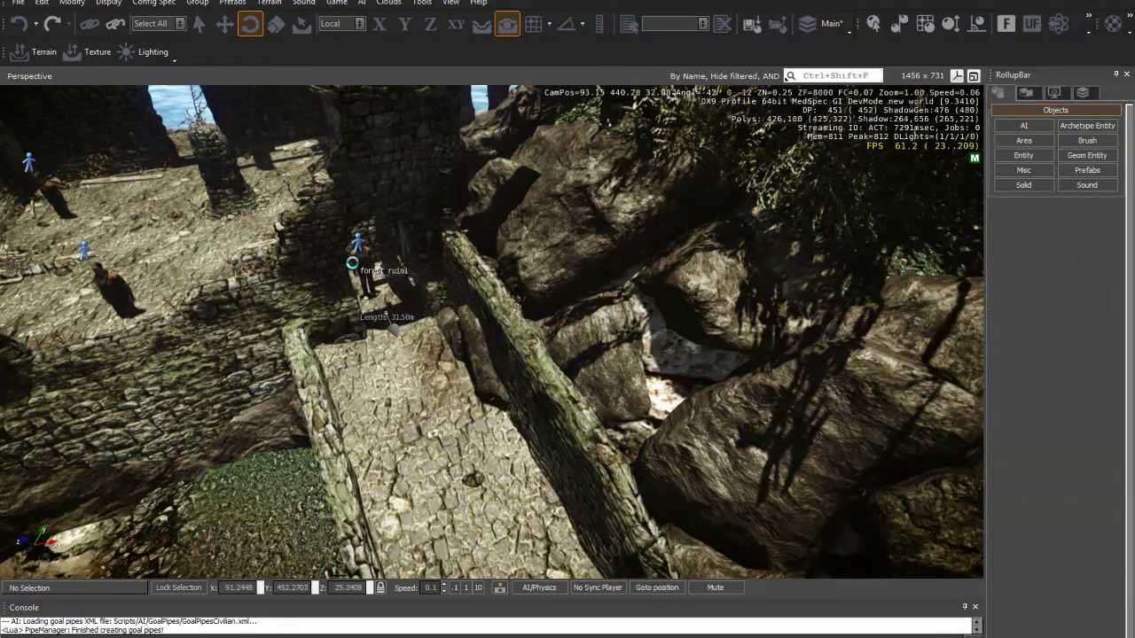
left_click(366, 259)
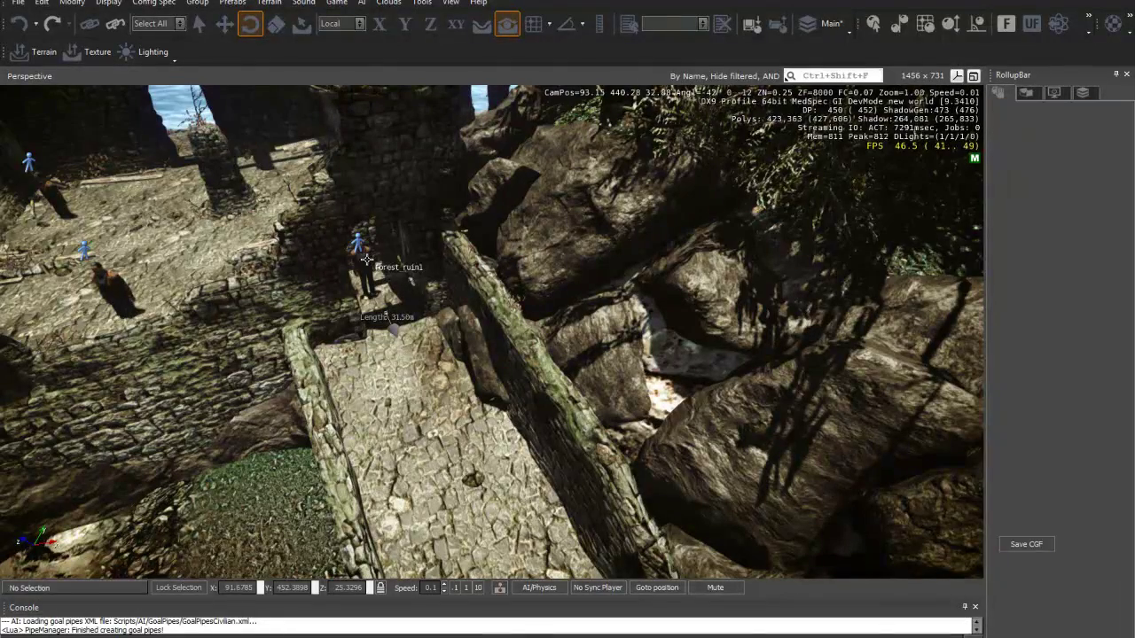
left_click(372, 266)
key("w")
right_click_drag(372, 266, 382, 246)
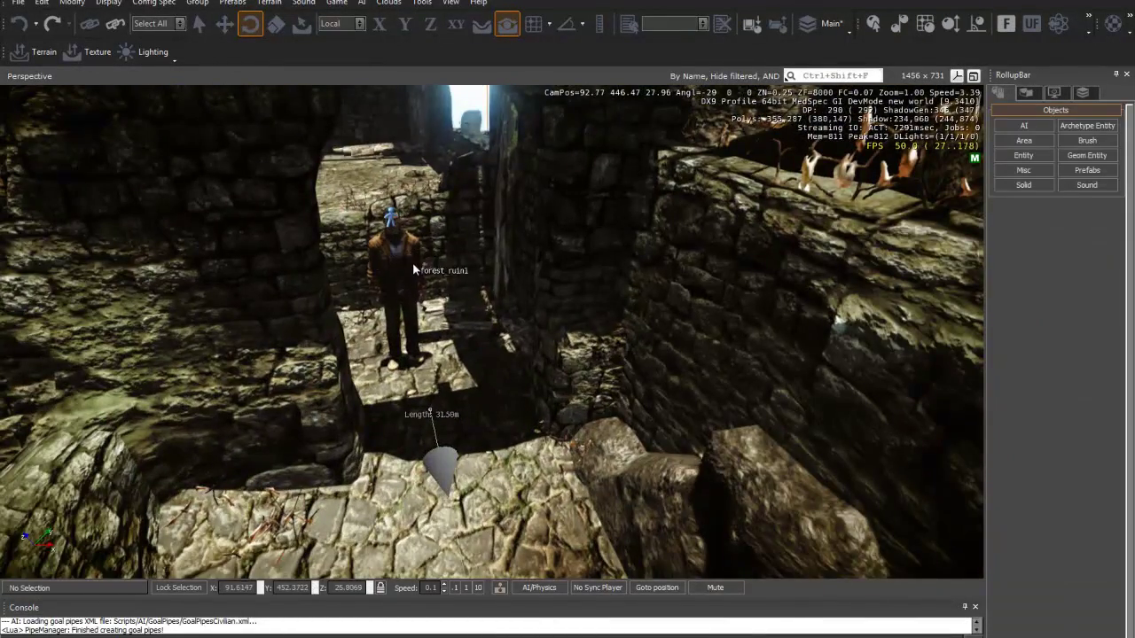
key("space")
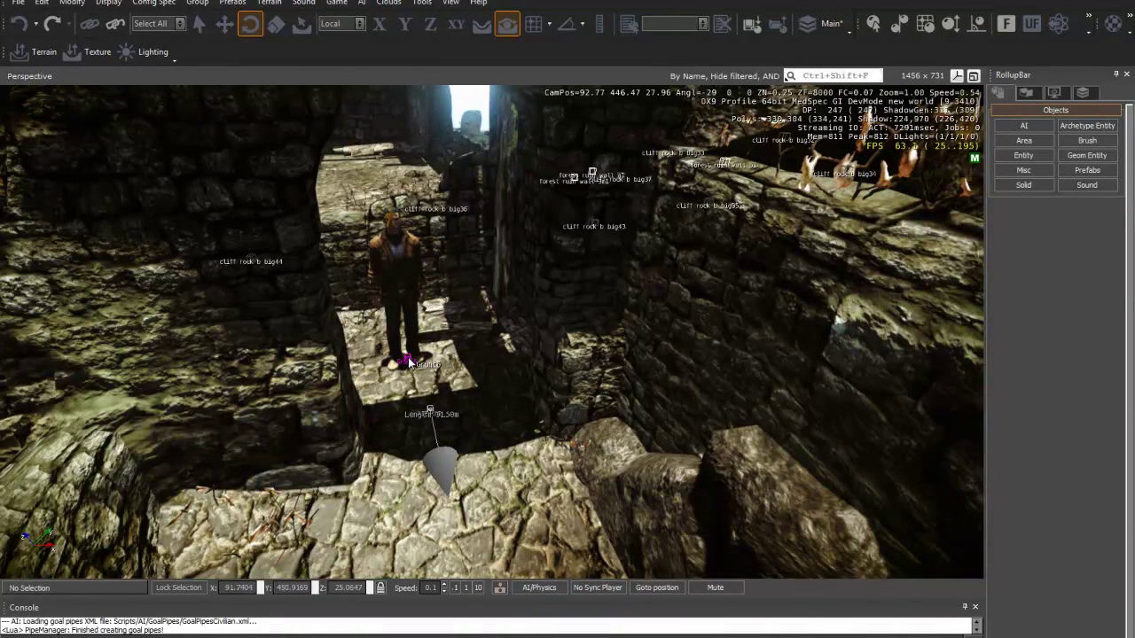
left_click(408, 362)
right_click_drag(502, 362, 457, 169)
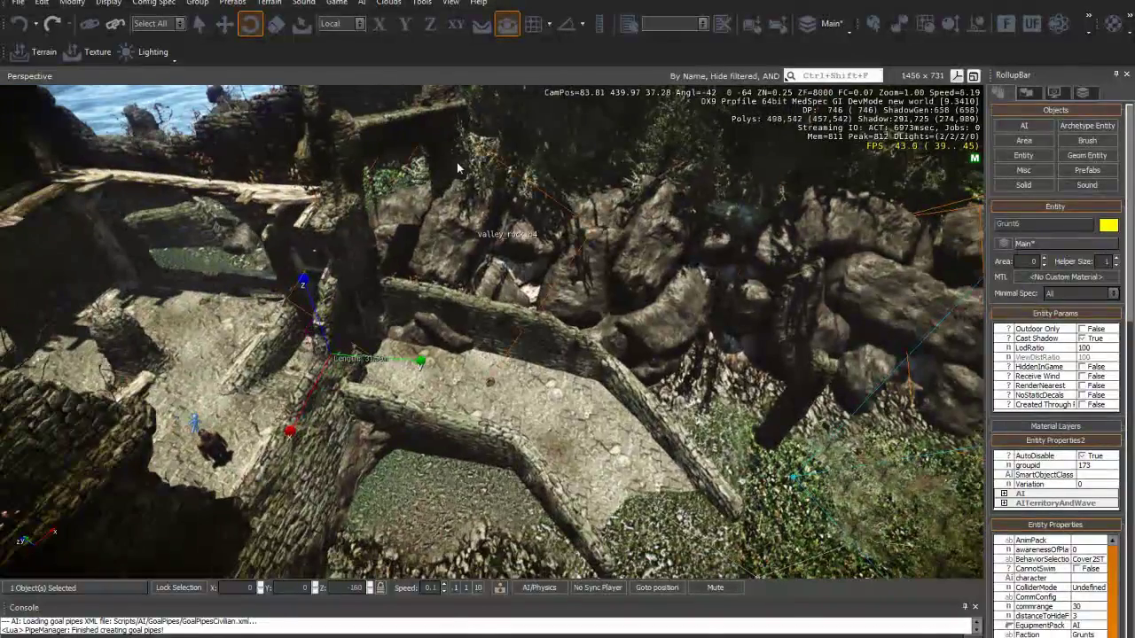
left_click(197, 23)
Create a flow graph for the selected archway grunt in a new group named Trial.
key("a")
right_click_drag(481, 473, 488, 468)
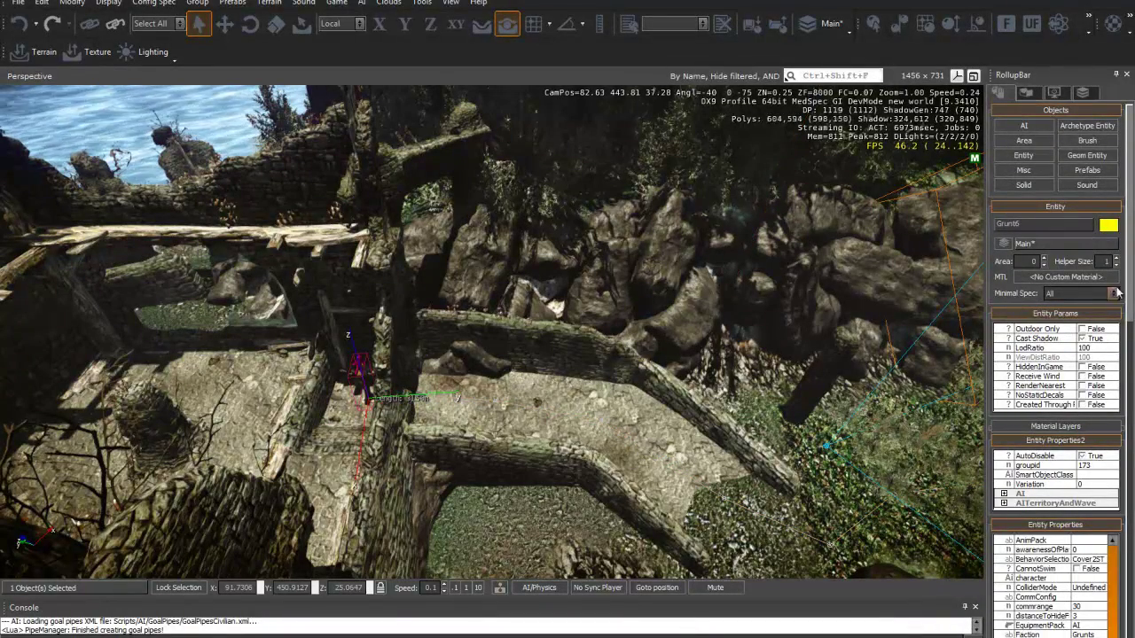
left_click_drag(1130, 265, 1132, 413)
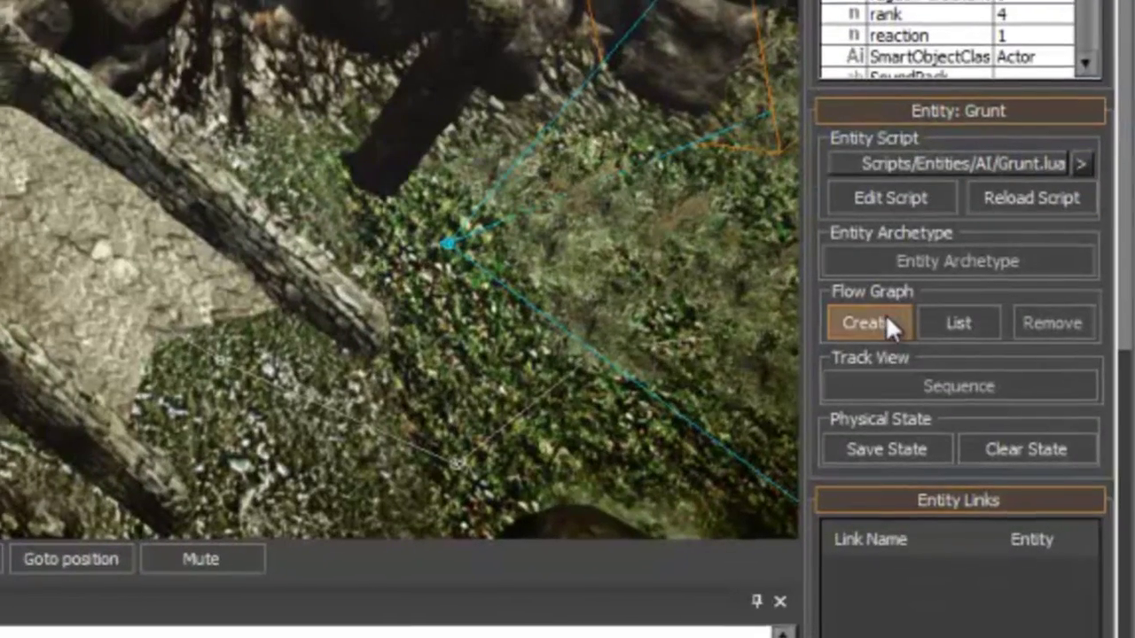
left_click(884, 317)
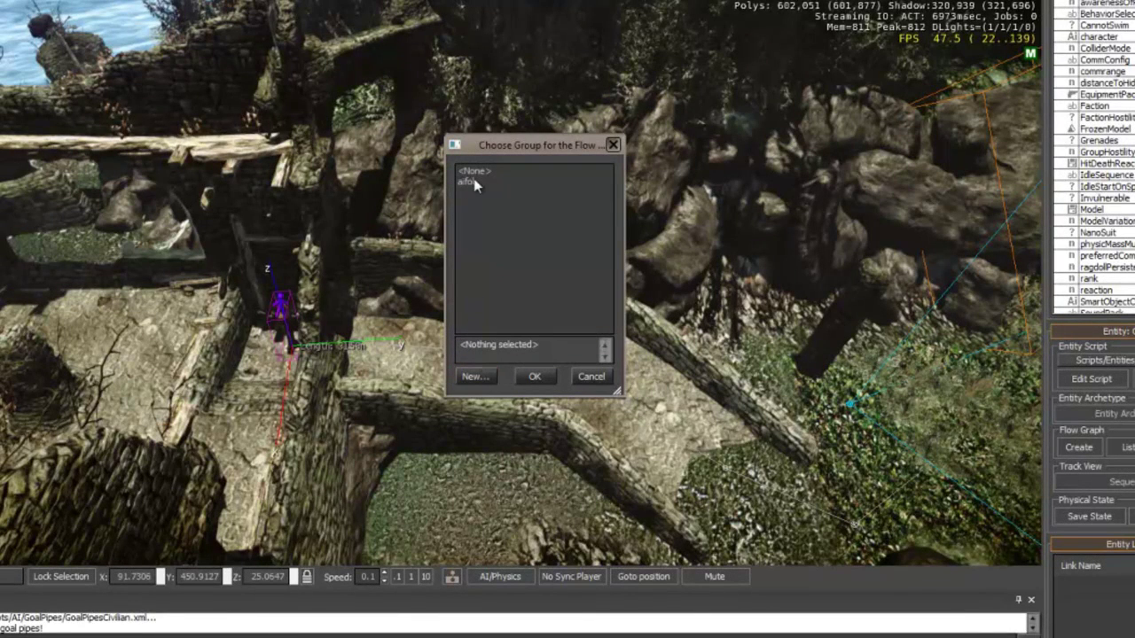
left_click(489, 375)
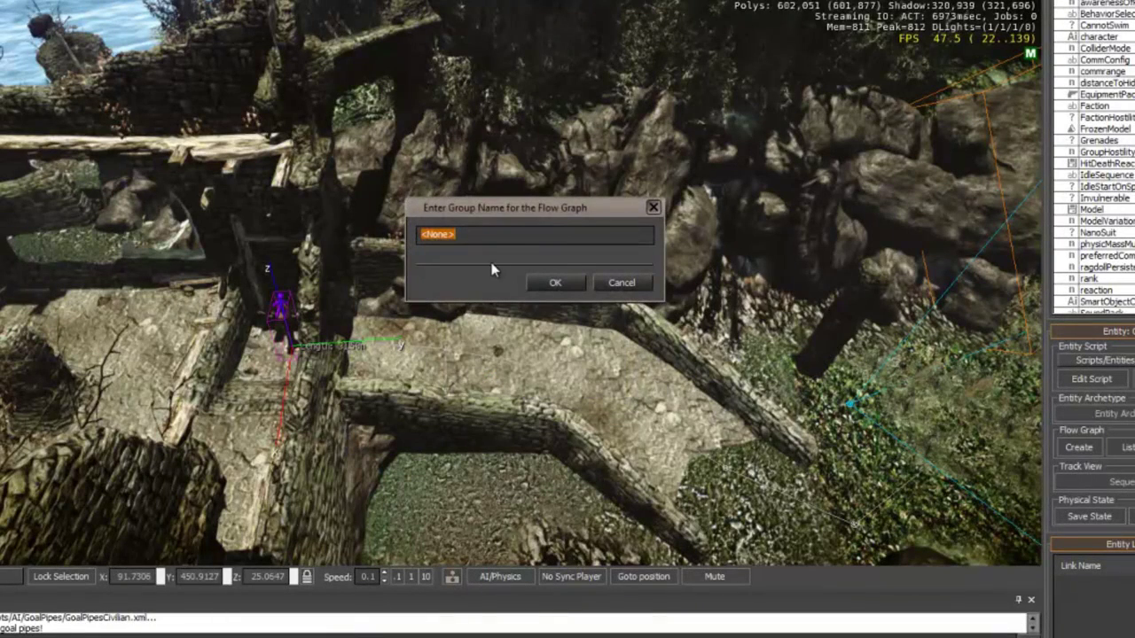
left_click(555, 282)
left_click_drag(567, 306, 650, 144)
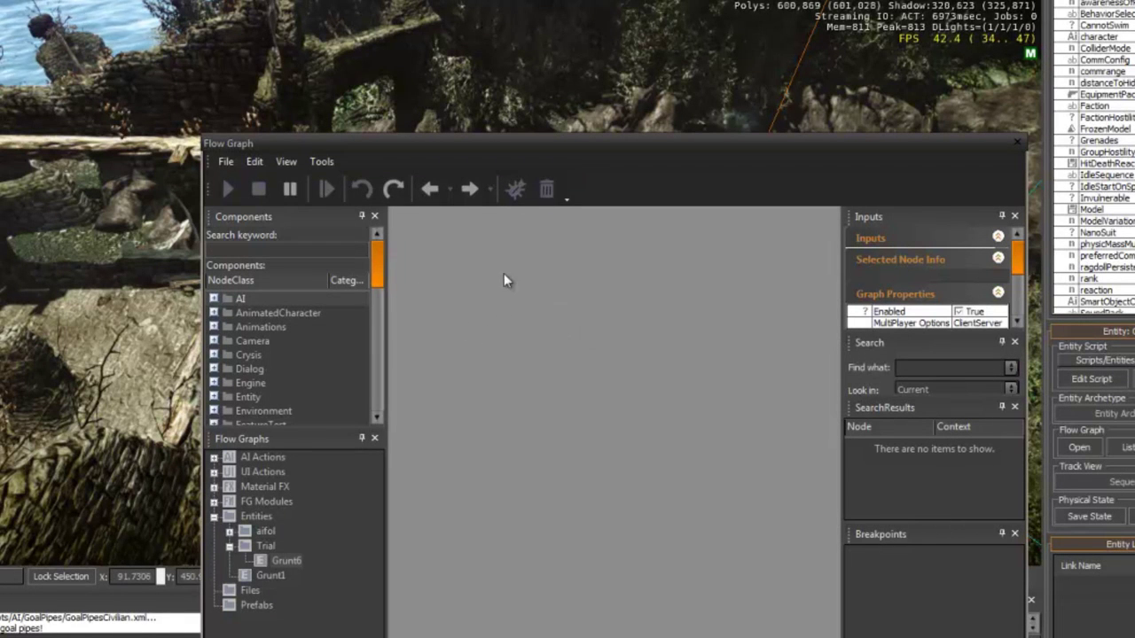
Add a Start node to the grunt's empty flow graph and place it towards the upper-left of the canvas.
right_click(456, 259)
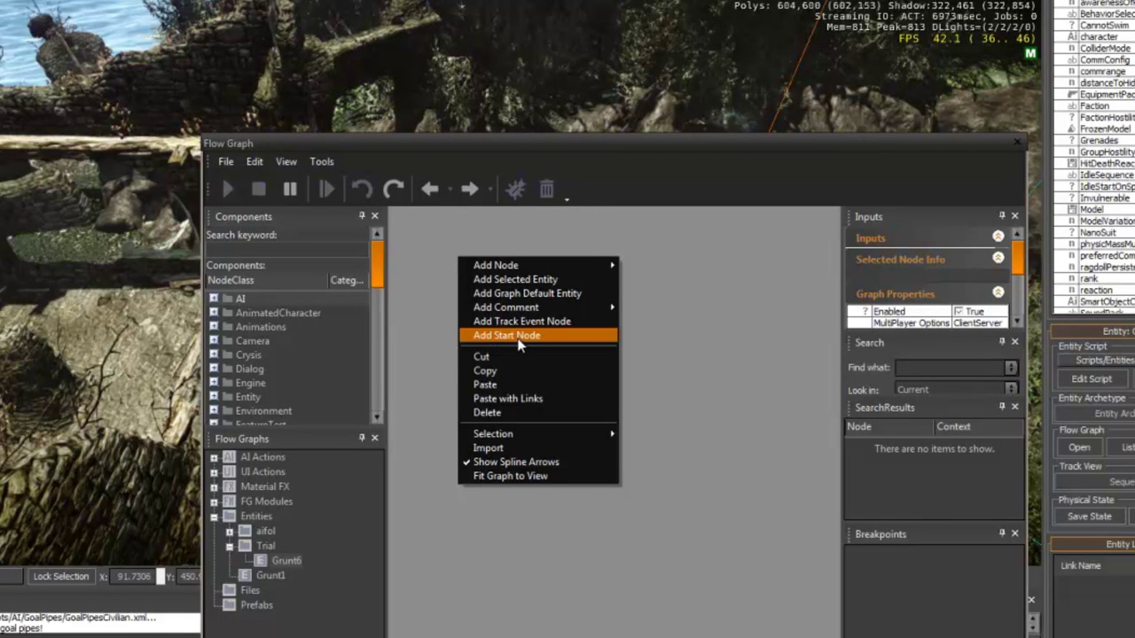
left_click(520, 337)
left_click_drag(519, 268, 479, 299)
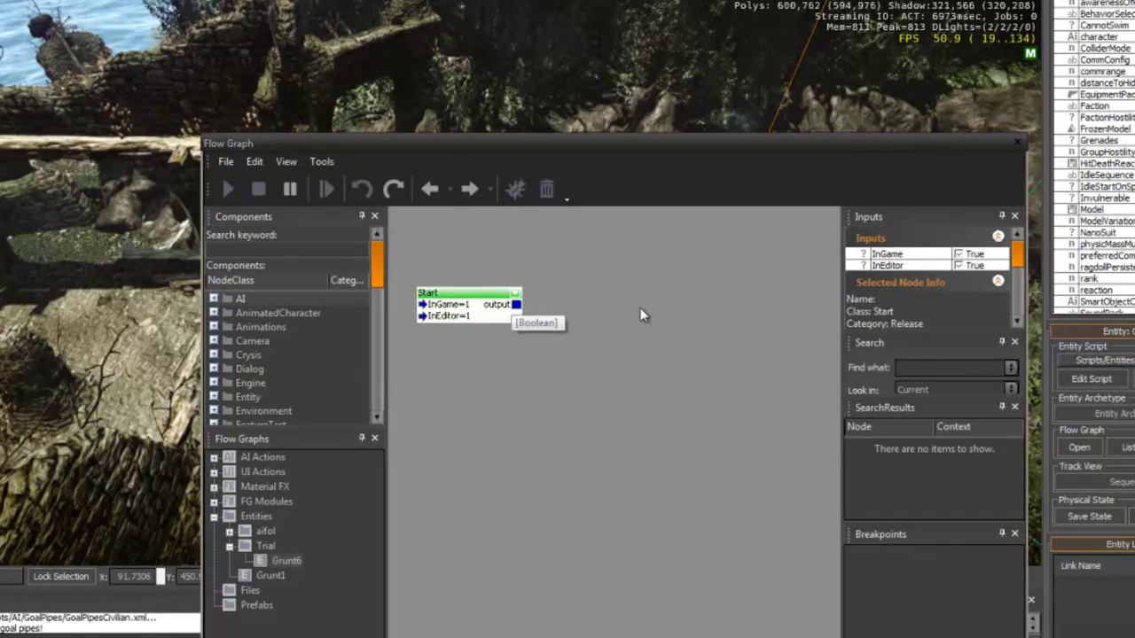
Add an AI:AIFollowPath node and place it to the right of the Start node, slightly lower.
right_click(609, 274)
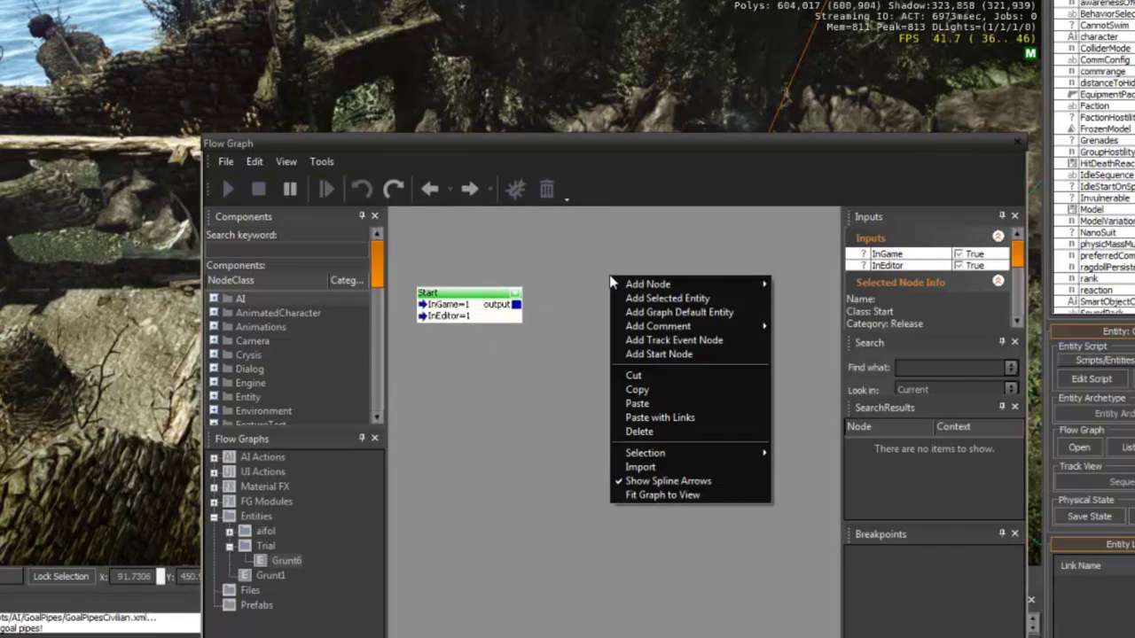
mouse_move(646, 288)
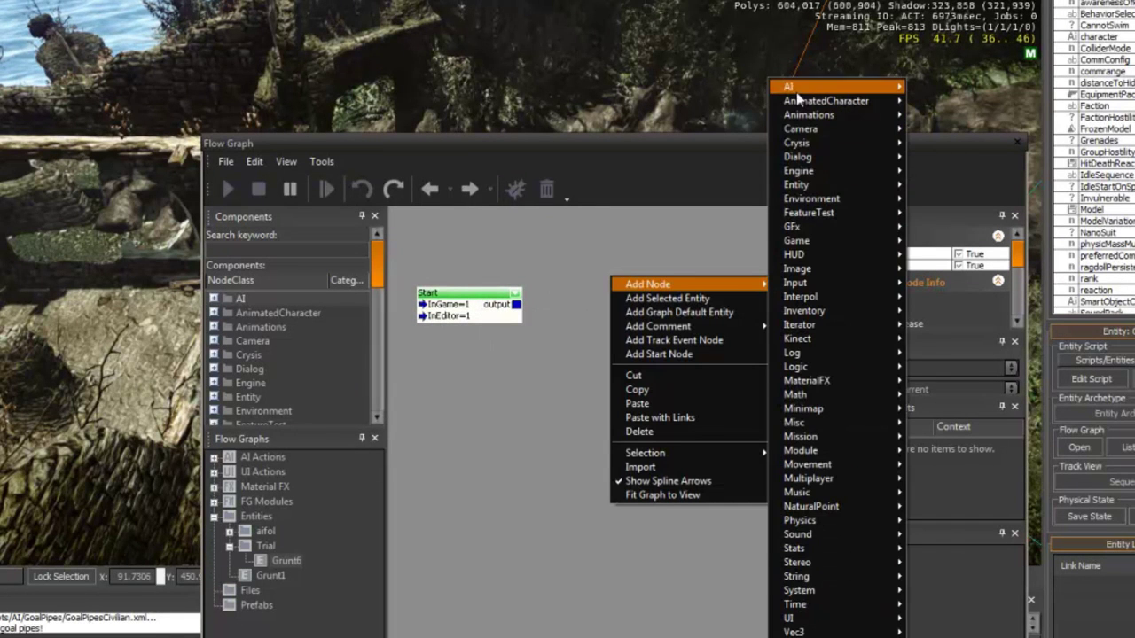
mouse_move(788, 89)
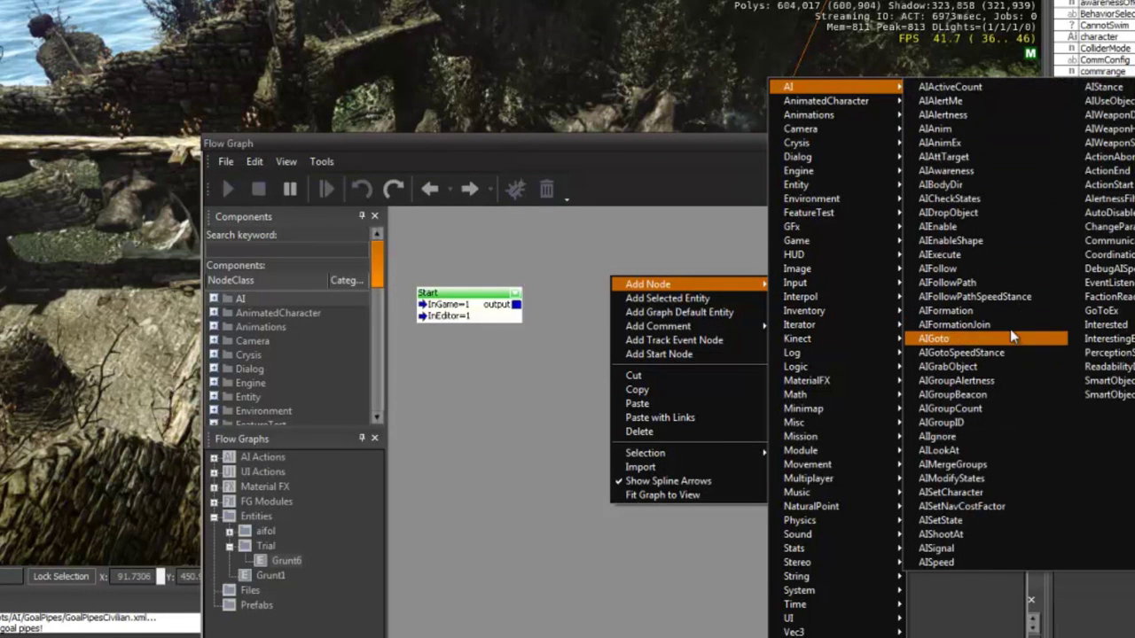
left_click(999, 288)
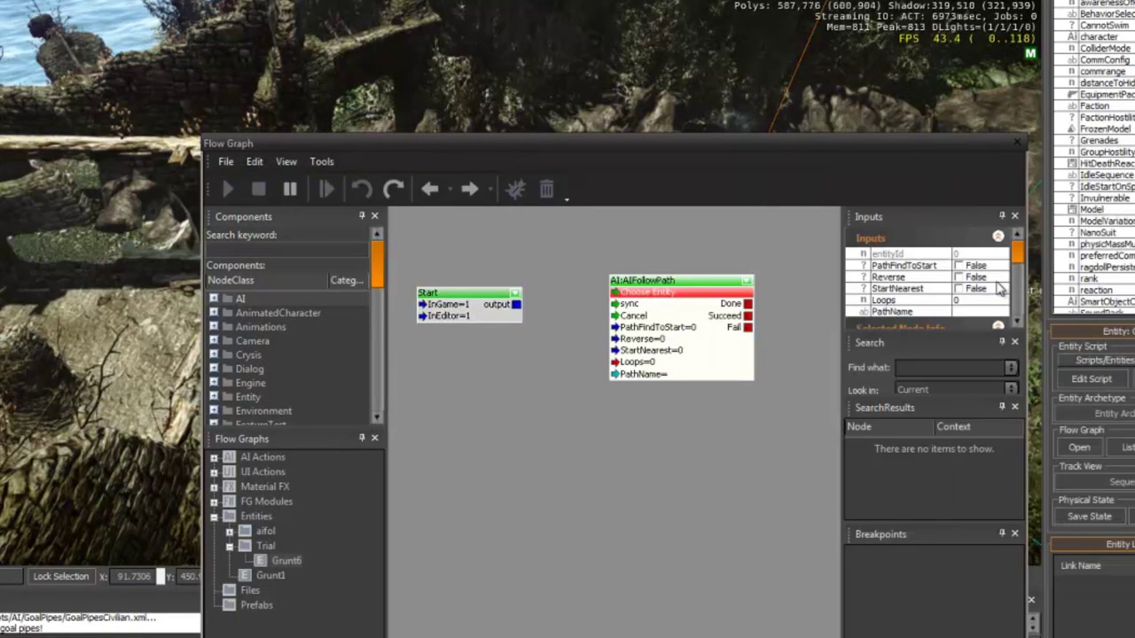
left_click_drag(705, 281, 727, 318)
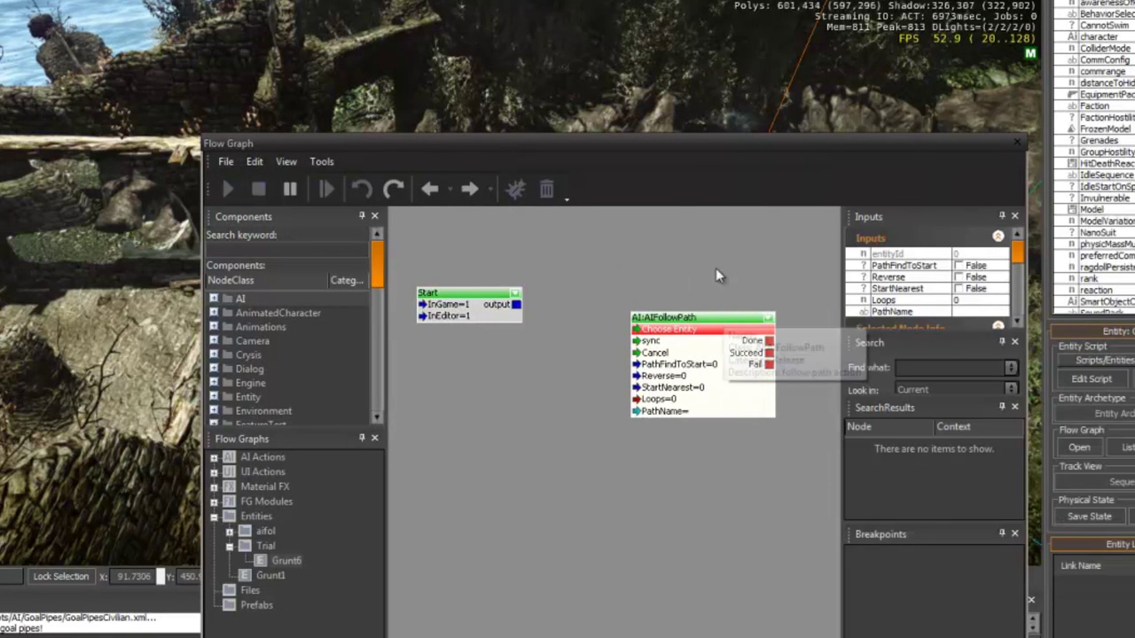
Assign the graph entity, the archway grunt, as the target of the AIFollowPath node.
left_click_drag(671, 150, 846, 363)
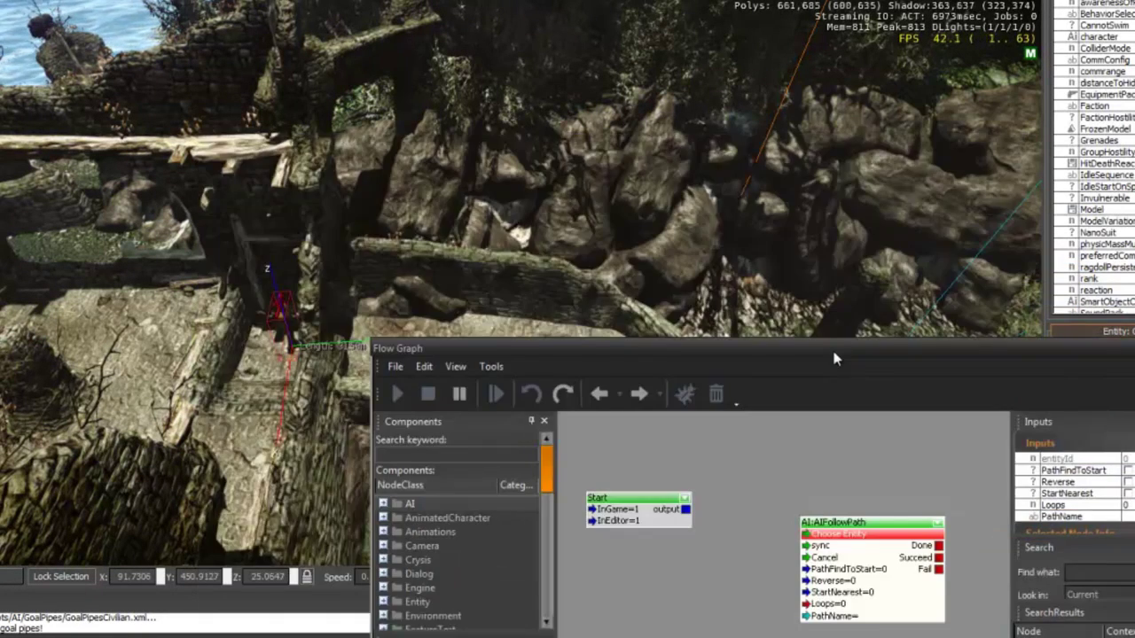
left_click(286, 330)
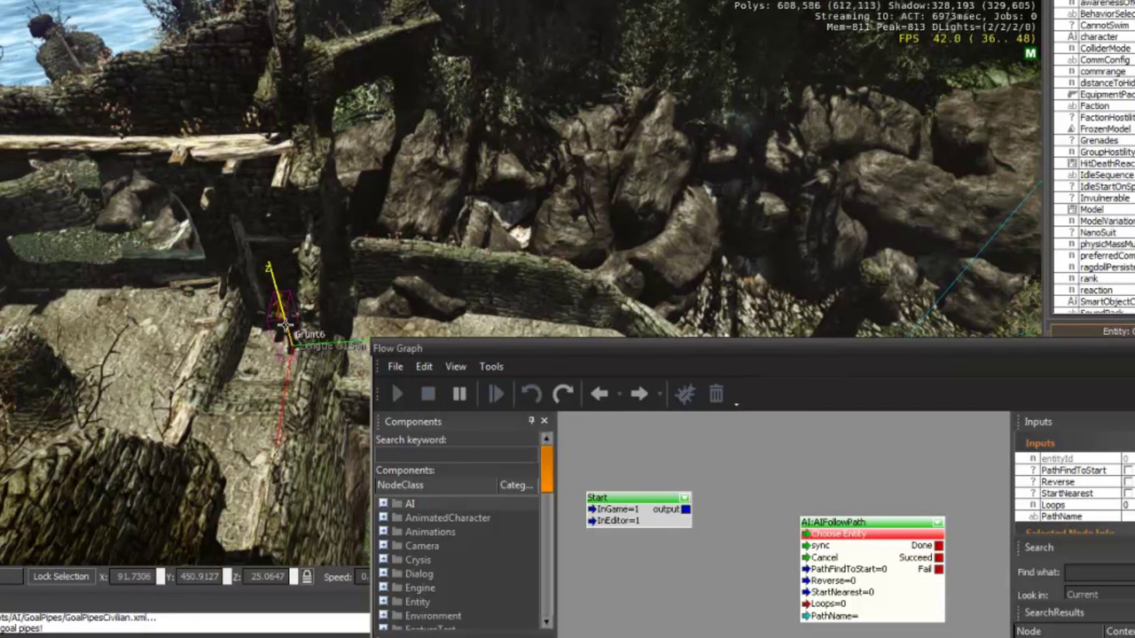
right_click(843, 539)
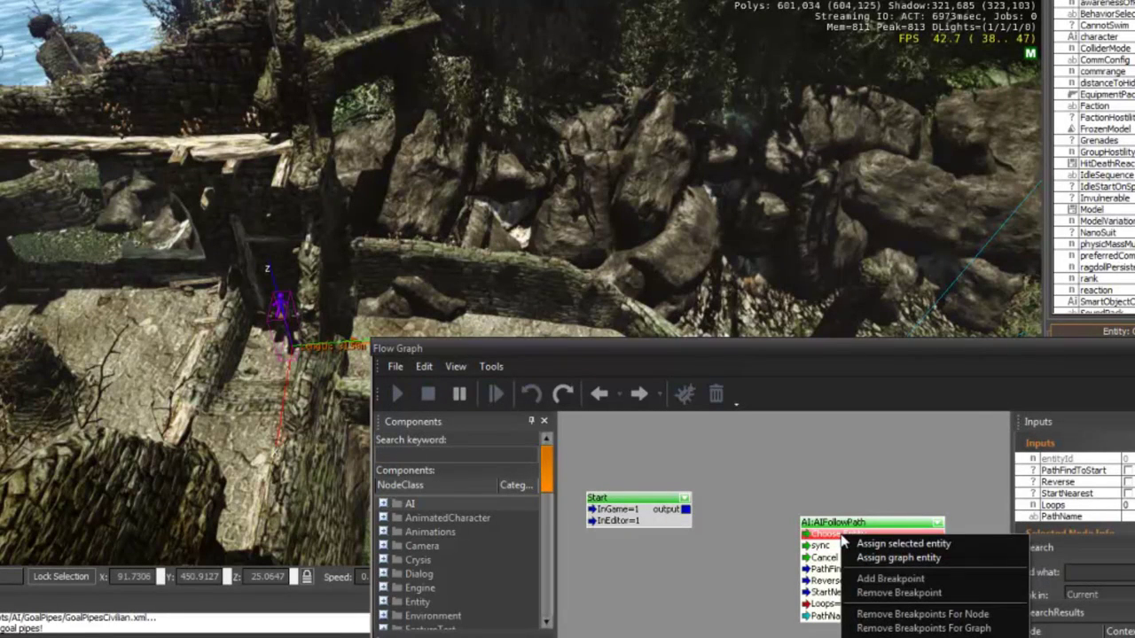
left_click(895, 556)
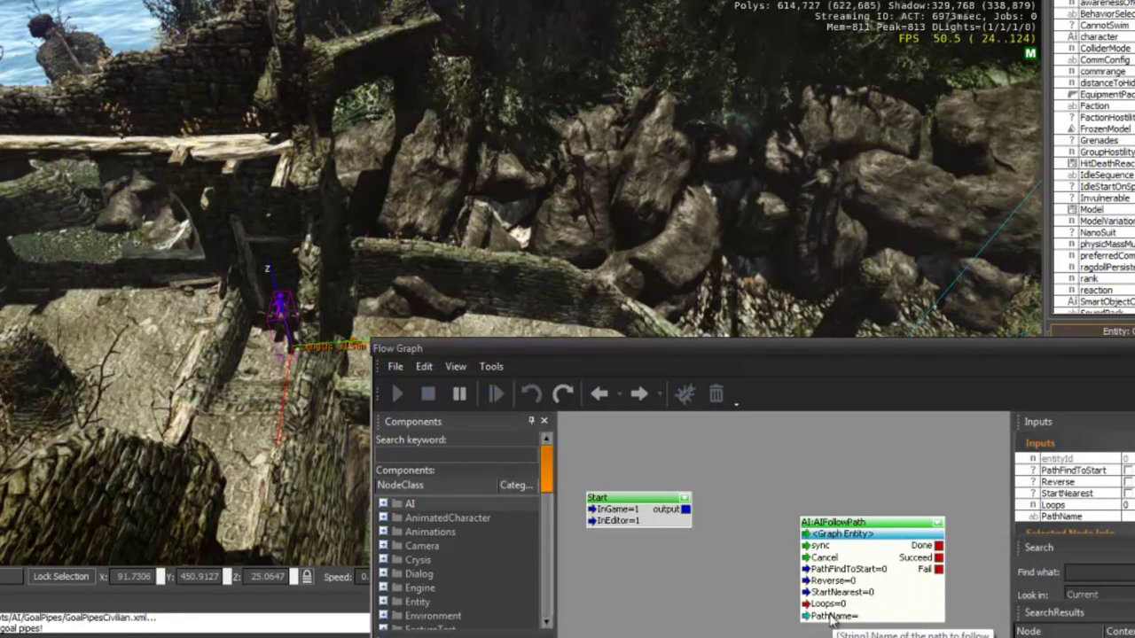
Check the bridge path's name in the level and set the AIFollowPath node's PathName to AIPath2.
mouse_move(452, 307)
right_mouse_down()
mouse_move(452, 321)
mouse_move(452, 310)
right_mouse_up()
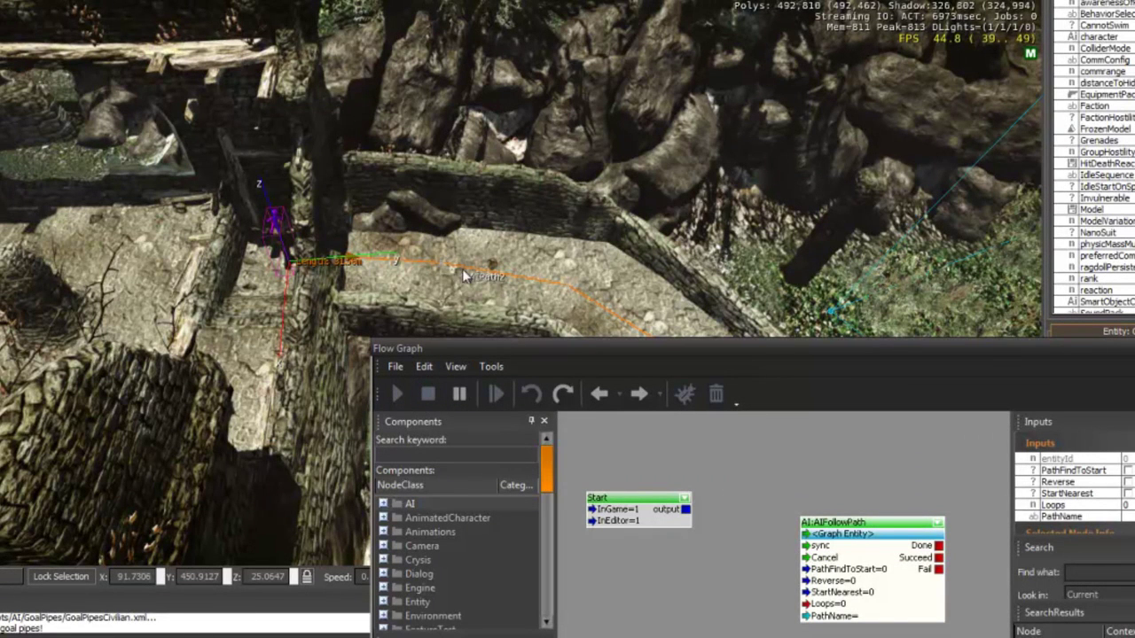
left_click_drag(754, 353, 625, 221)
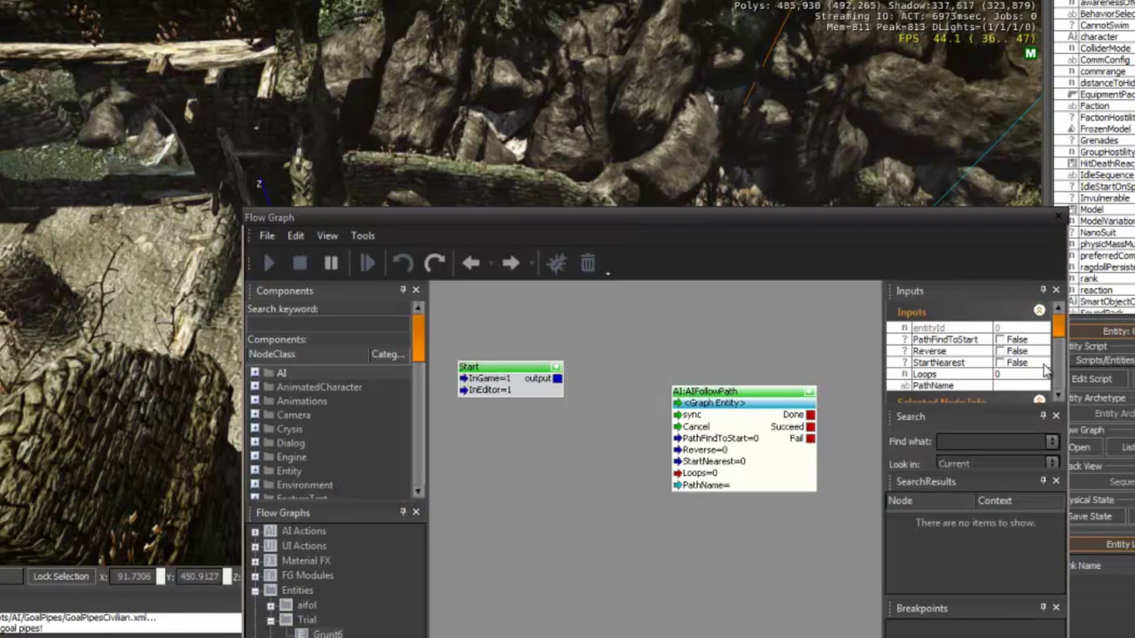
left_click(1021, 384)
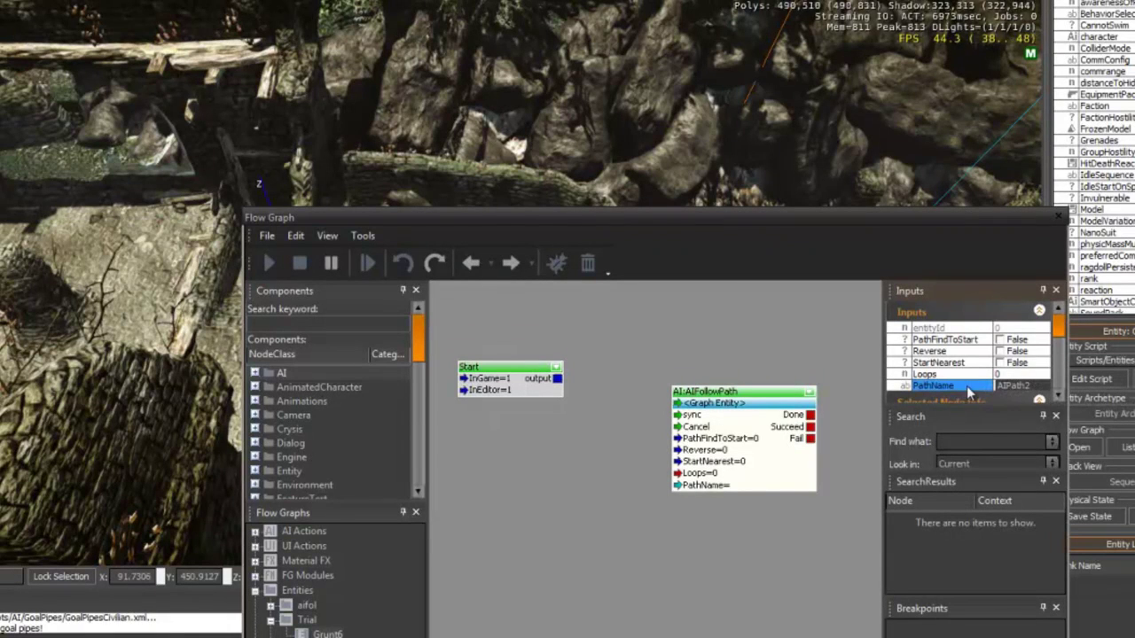
key("Return")
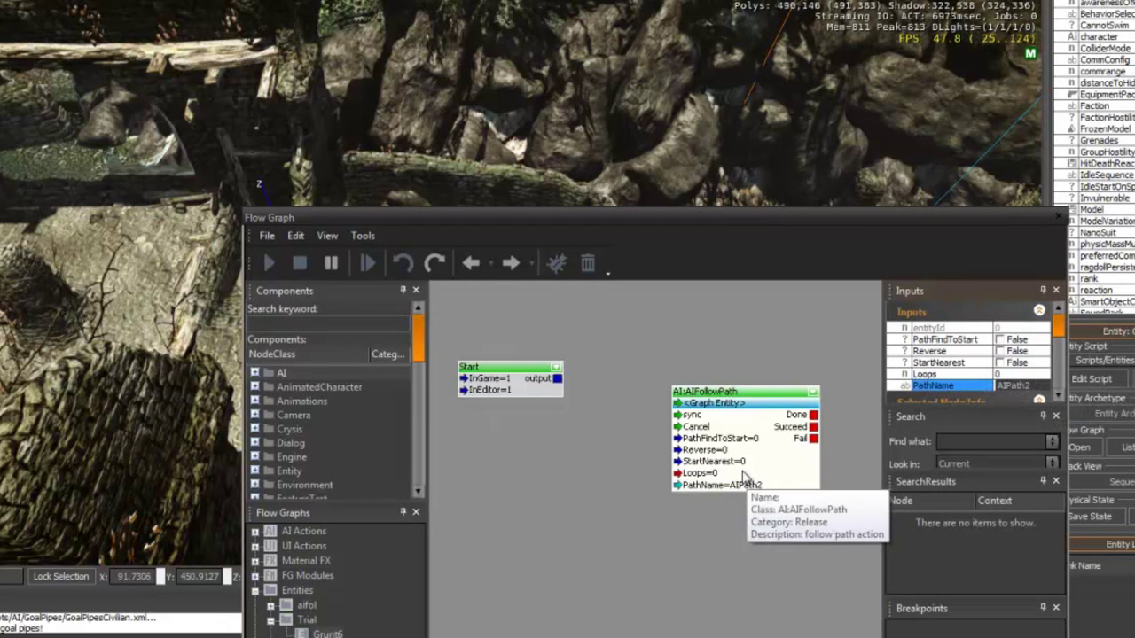
Connect the Start node's output to the AIFollowPath sync input and set the node's Loops to -1.
left_click(557, 379)
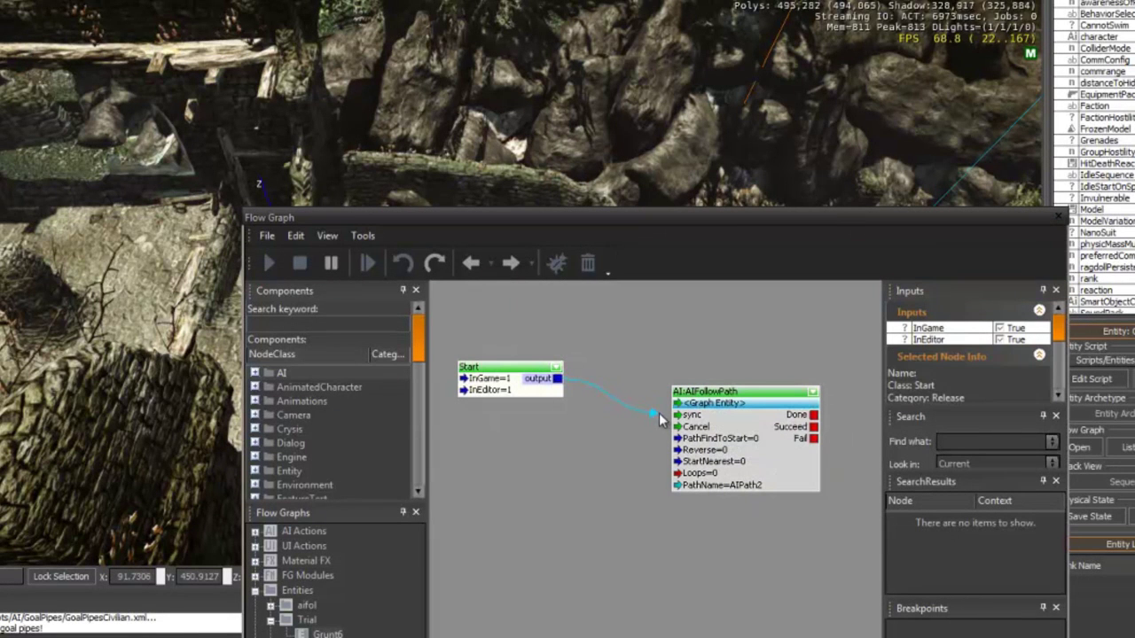
left_click_drag(659, 413, 678, 415)
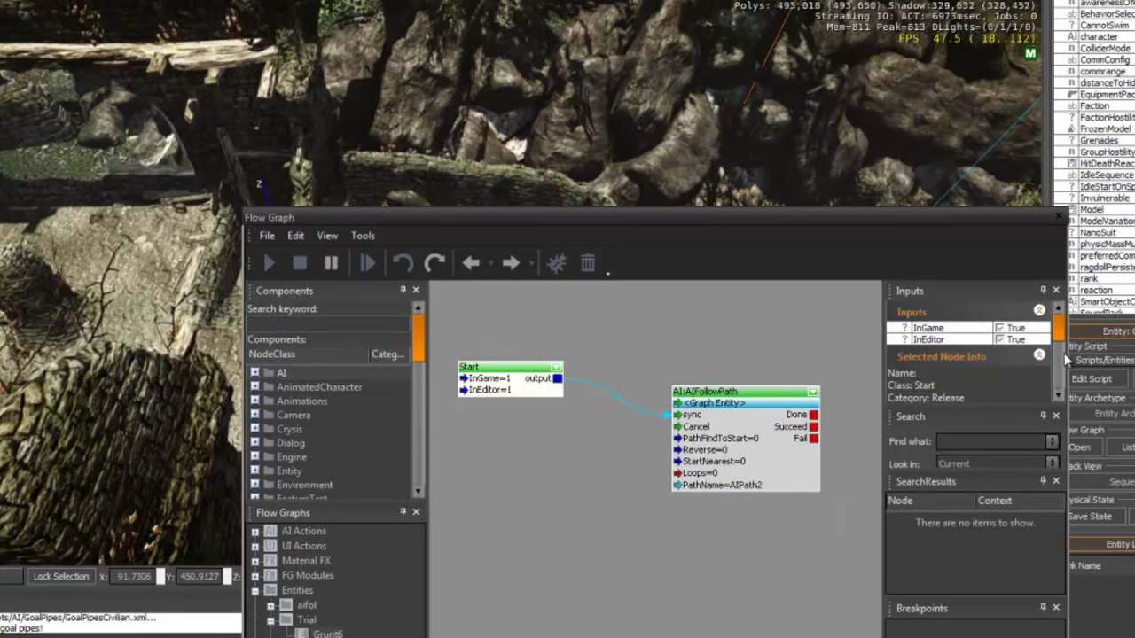
left_click(772, 404)
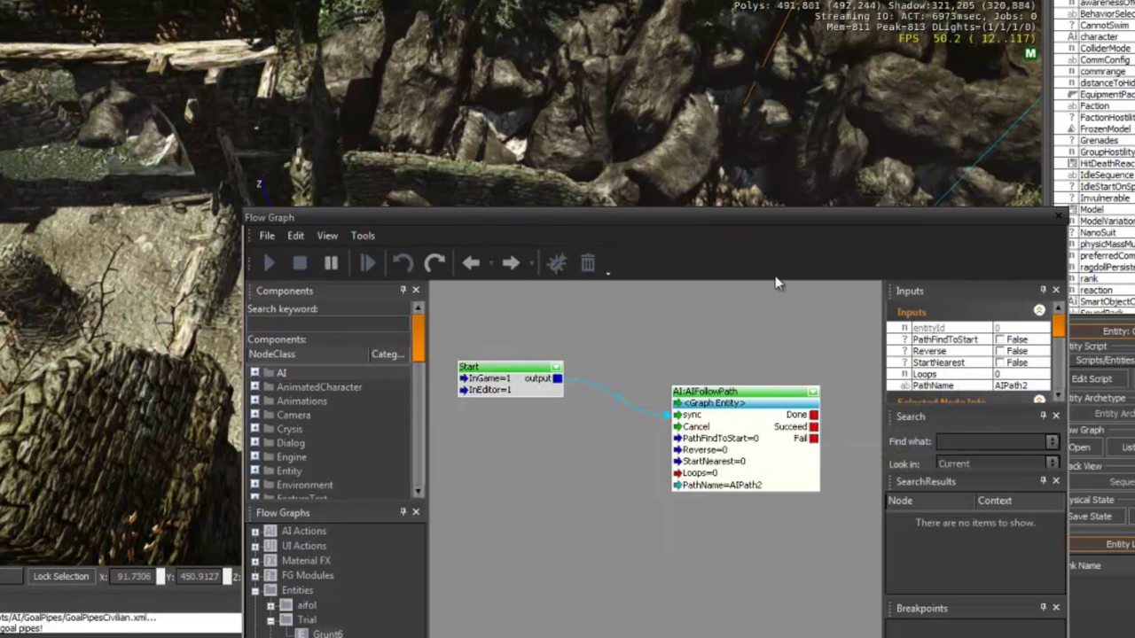
left_click(1003, 375)
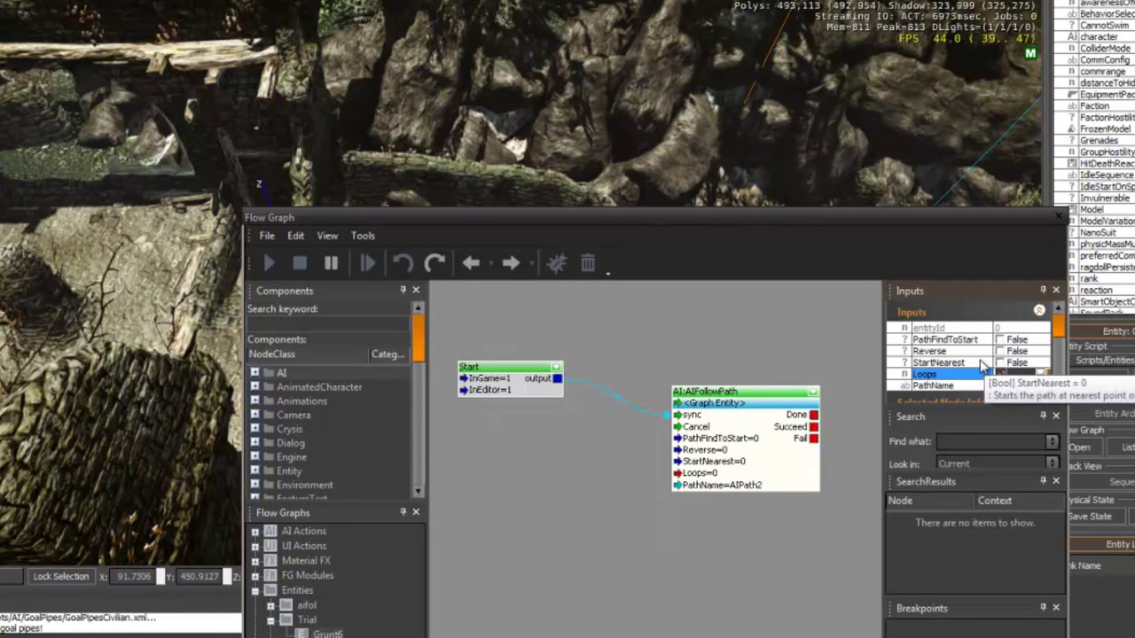
type("-1")
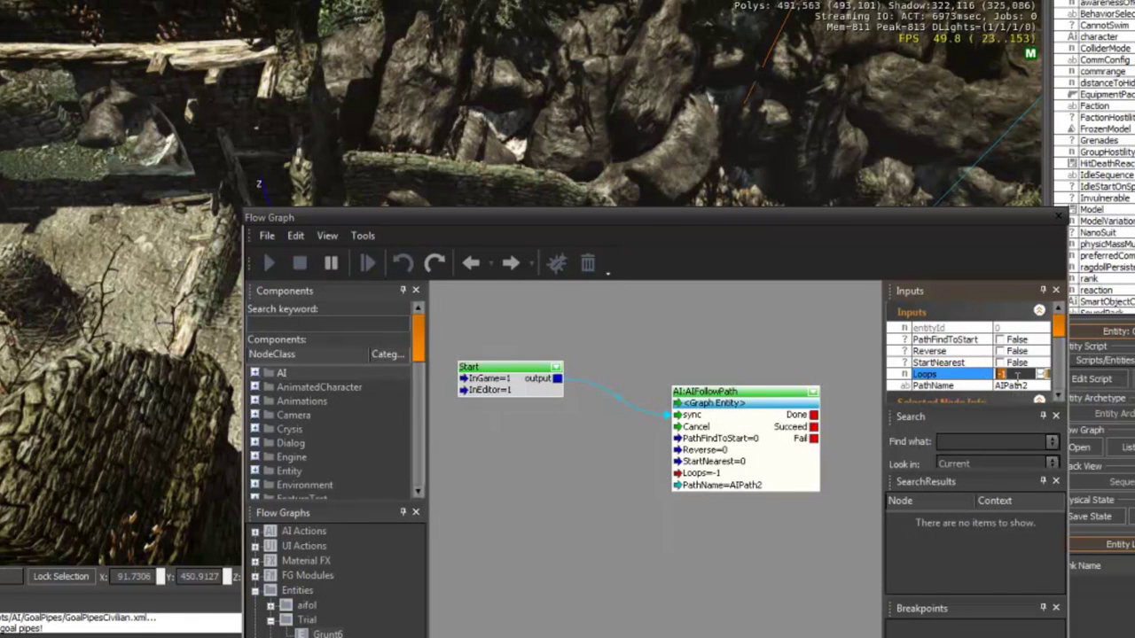
Close the Flow Graph and enter game mode from a viewpoint high above the ruins and waterfall.
left_click(1058, 218)
right_click_drag(653, 271, 652, 271)
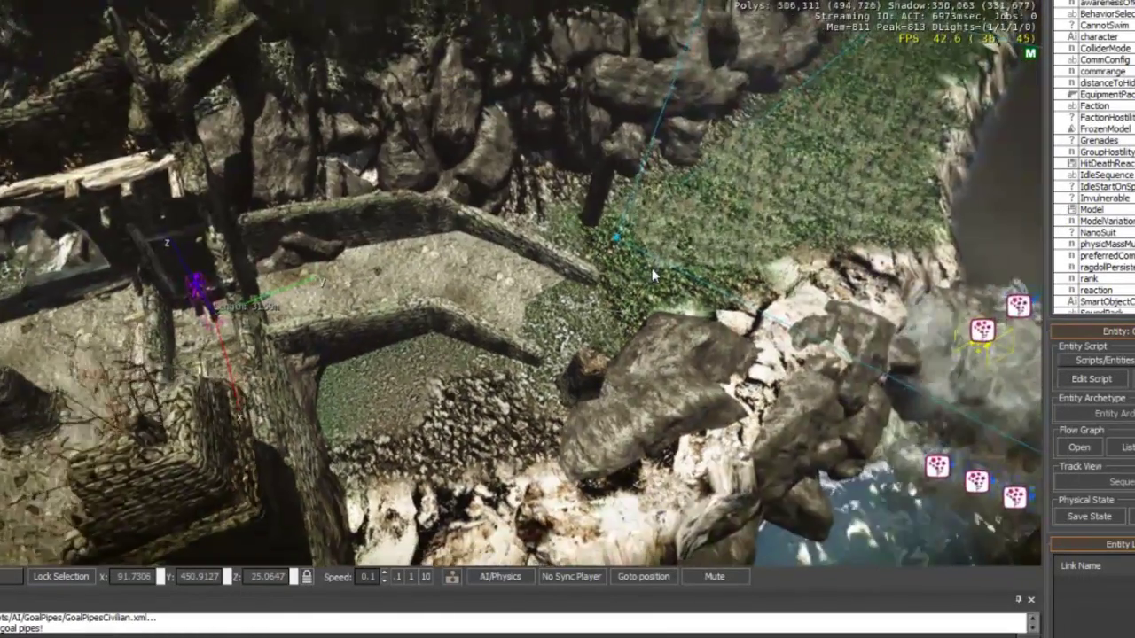
key("s")
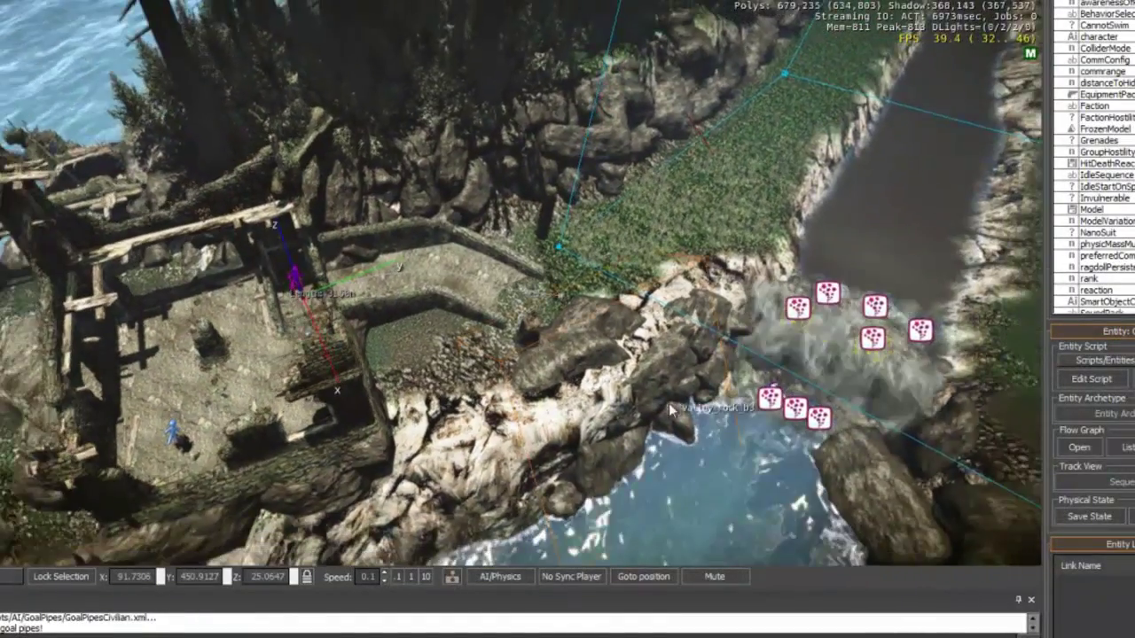
right_click_drag(671, 409, 665, 406)
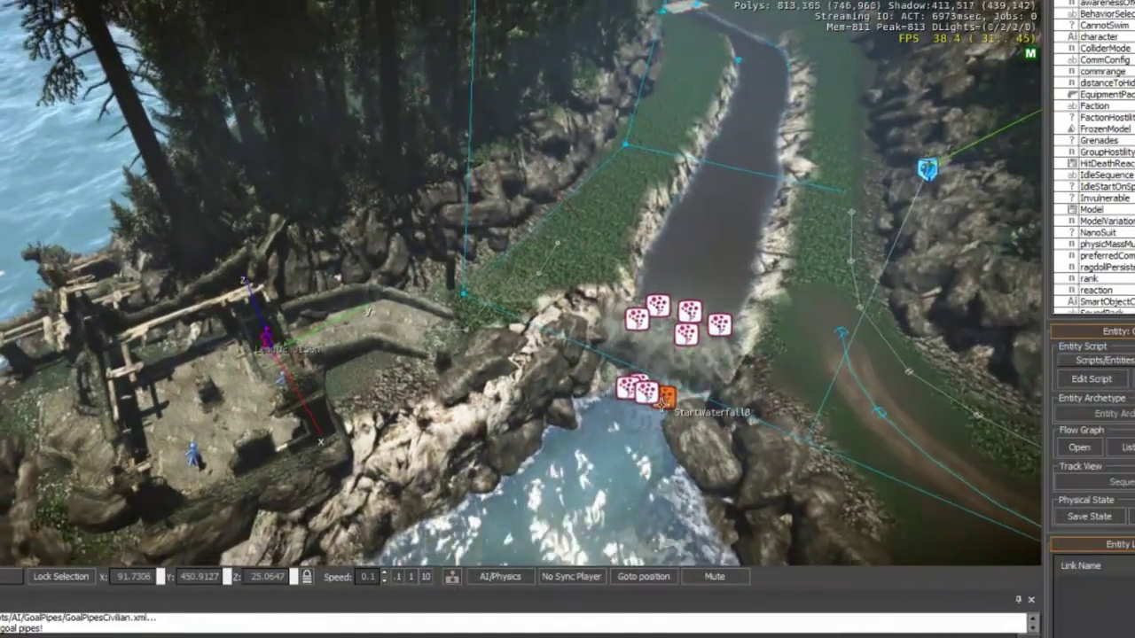
key("s")
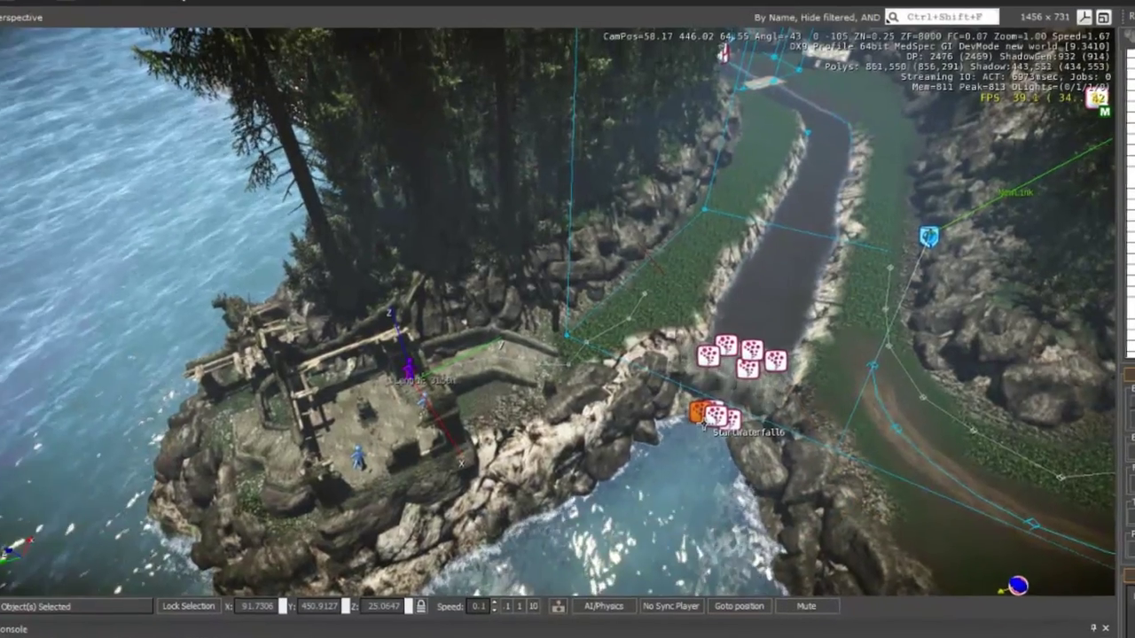
key("ctrl+g")
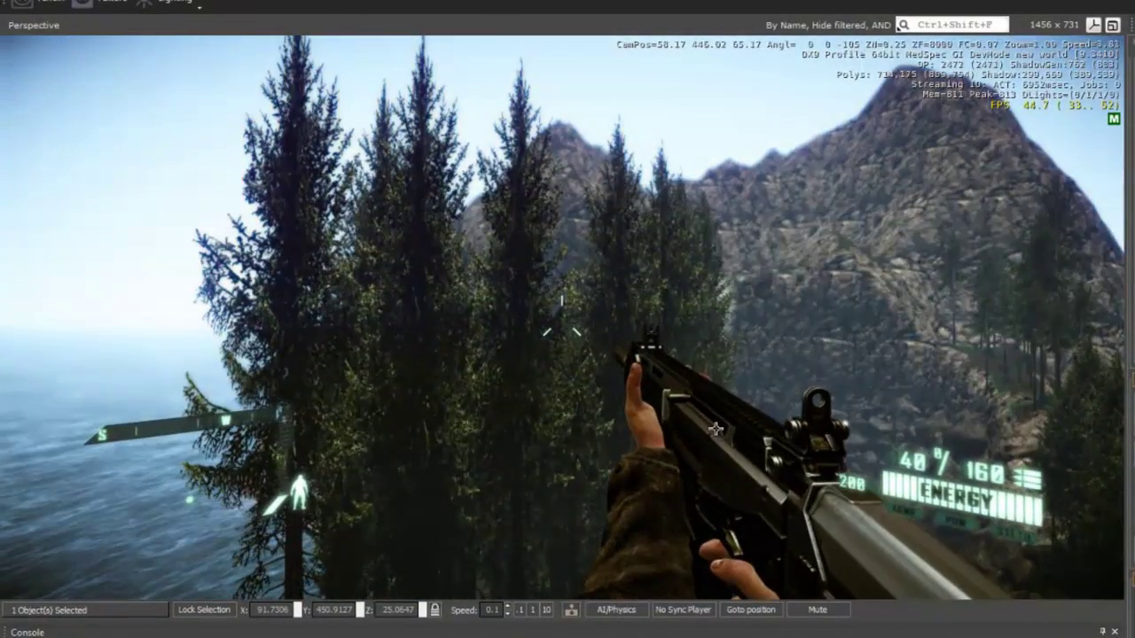
Watch through the binoculars how the grunt follows its path between the ruins' bridge and the grassy bank, and leave game mode.
key("s")
scroll(707, 598, "down", 2)
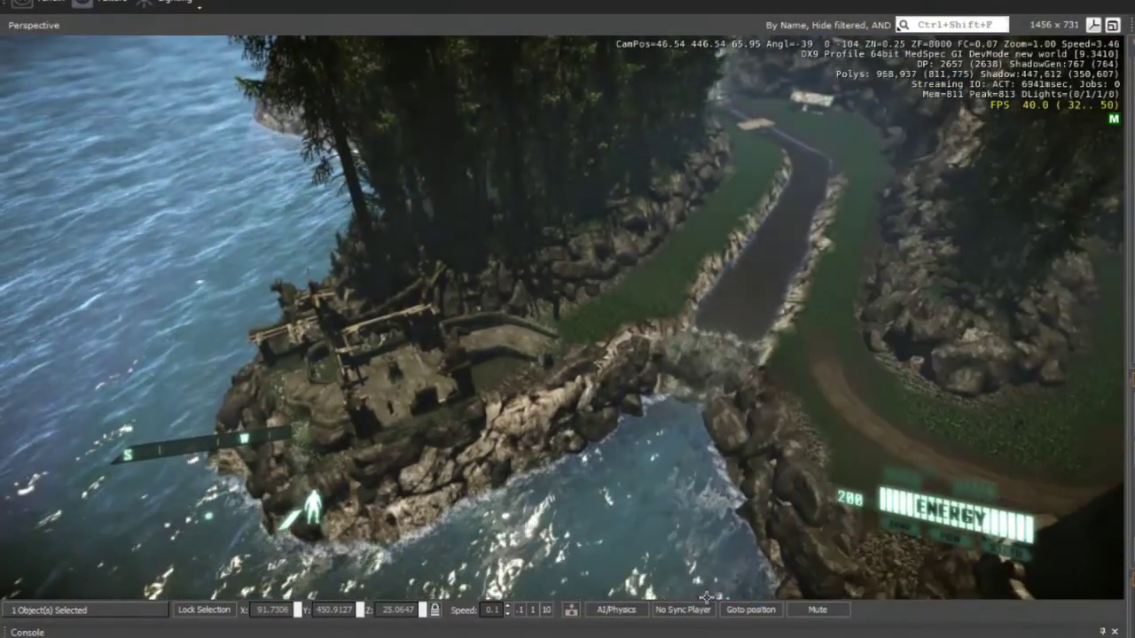
key("b")
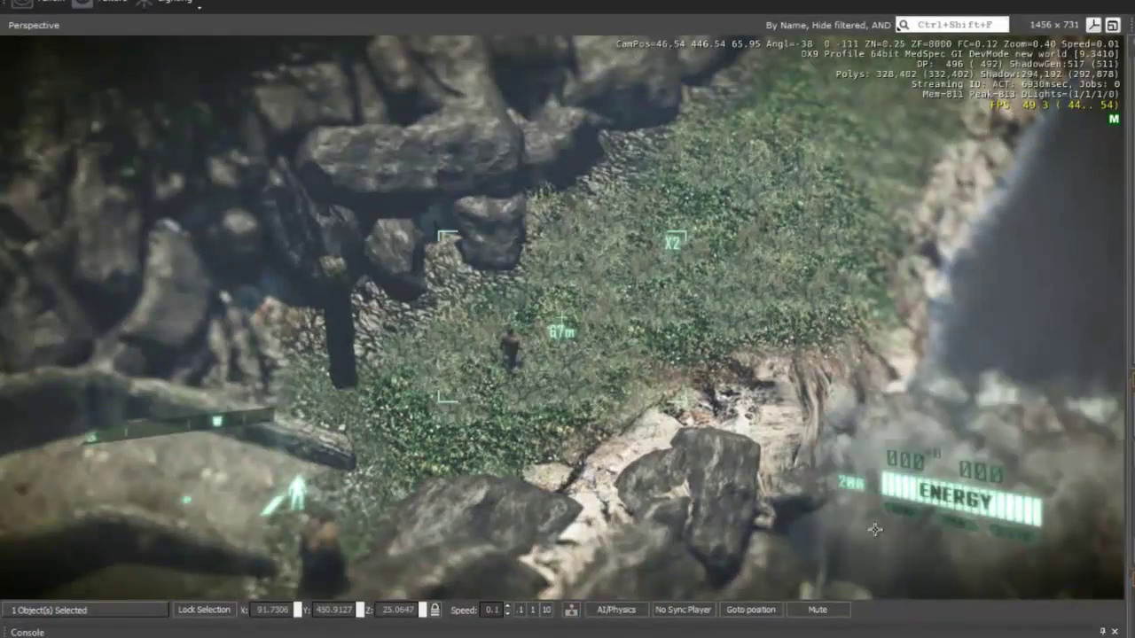
right_click_drag(874, 529, 889, 524)
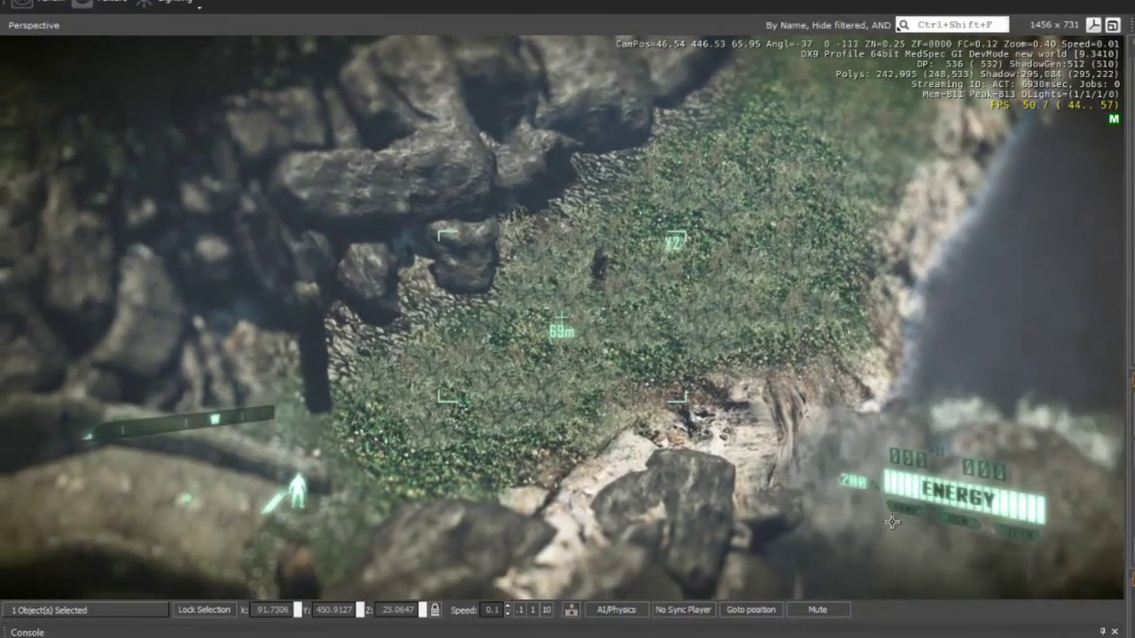
scroll(864, 530, "down", 1)
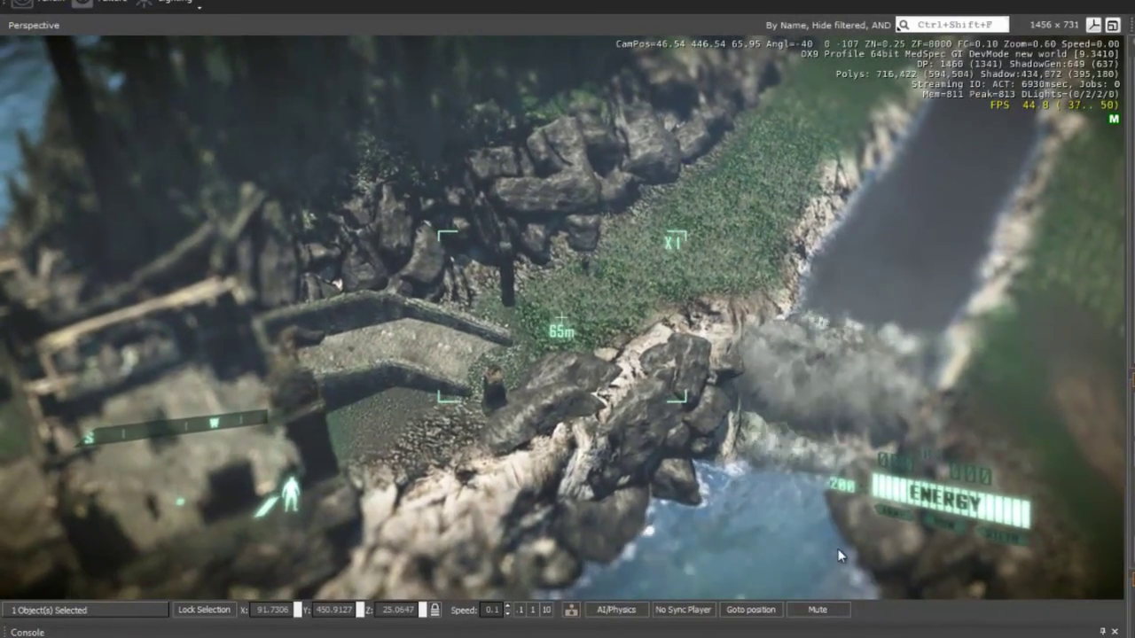
key("Escape")
Inspect AIPath2 up close where it crosses the bridge between the stone ruins and the grassy bank.
right_click_drag(611, 443, 607, 441)
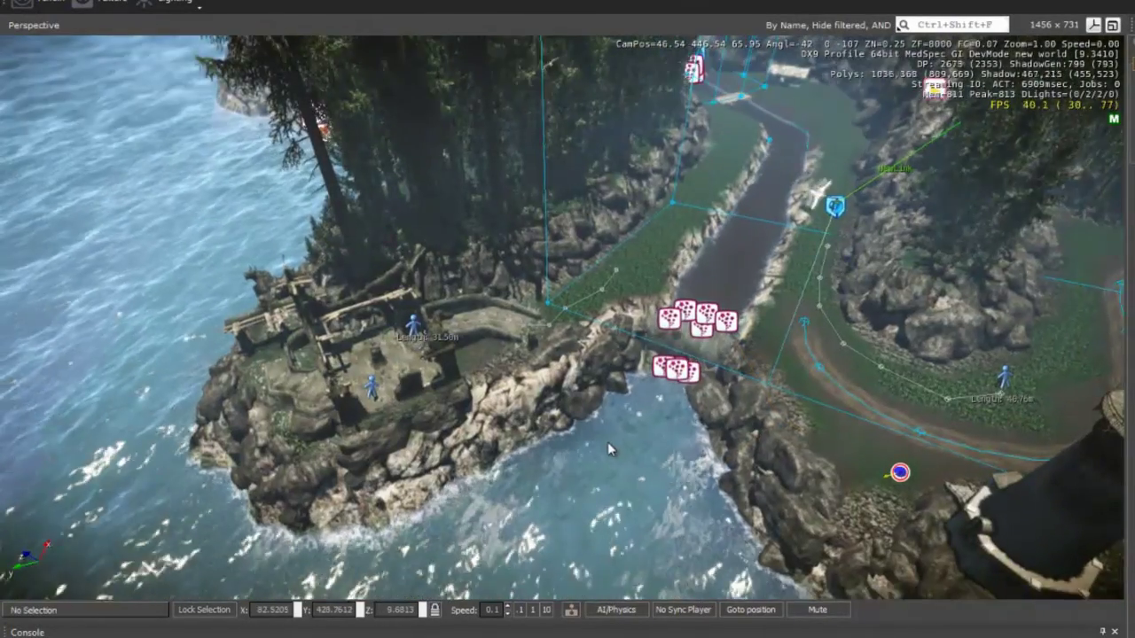
key("w")
key("w")
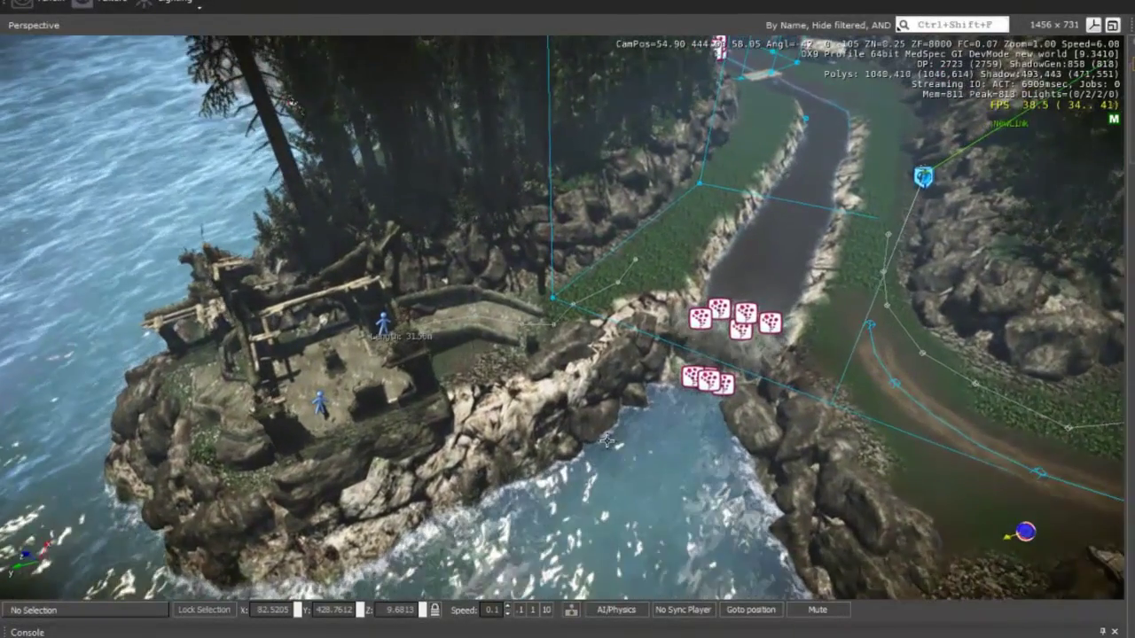
key("w")
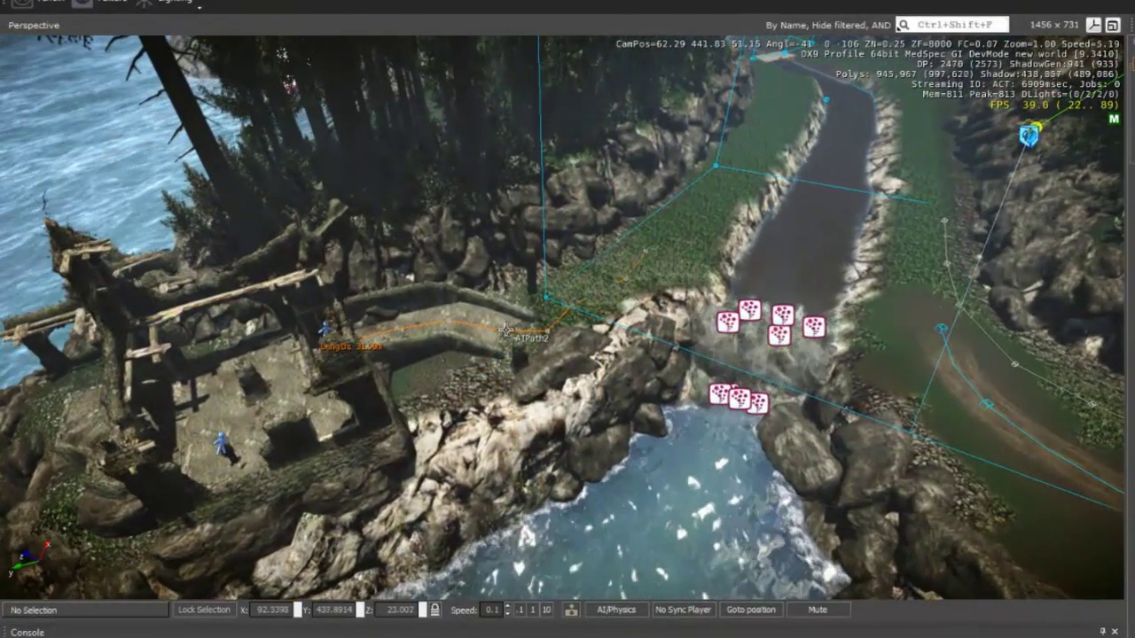